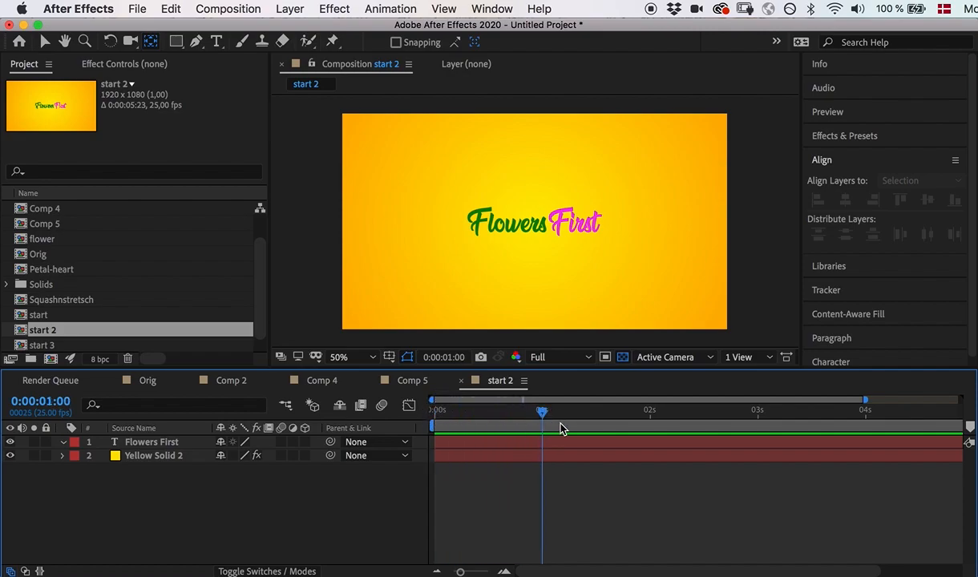
Enlarge the Flowers First text and centre it horizontally and vertically in the composition
left_click(154, 442)
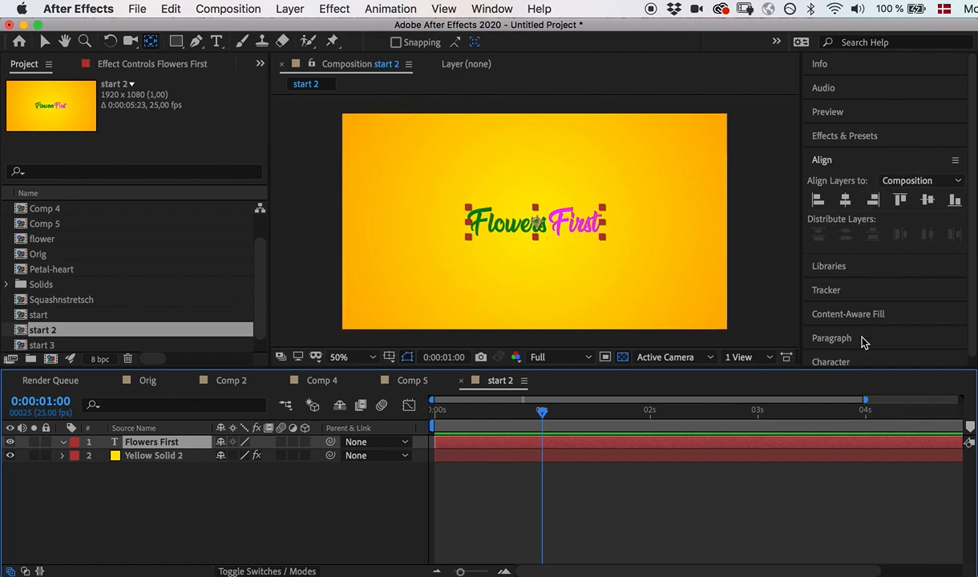
left_click(864, 363)
left_click_drag(834, 347, 891, 352)
left_click(865, 165)
left_click(845, 199)
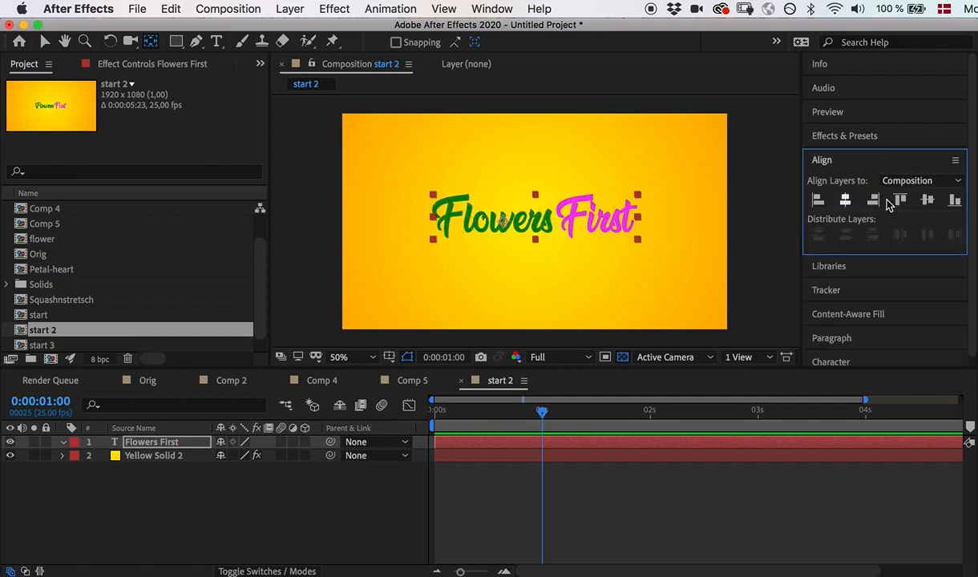
left_click(926, 199)
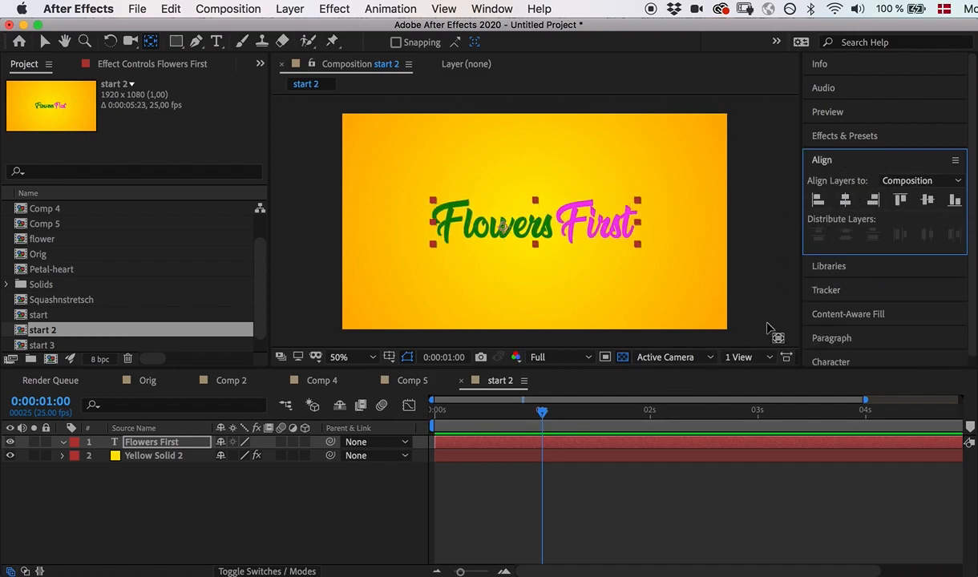
Set the Flowers First font size to 273 px and reposition the text across the middle of the frame
left_click(840, 363)
left_click_drag(836, 347, 888, 353)
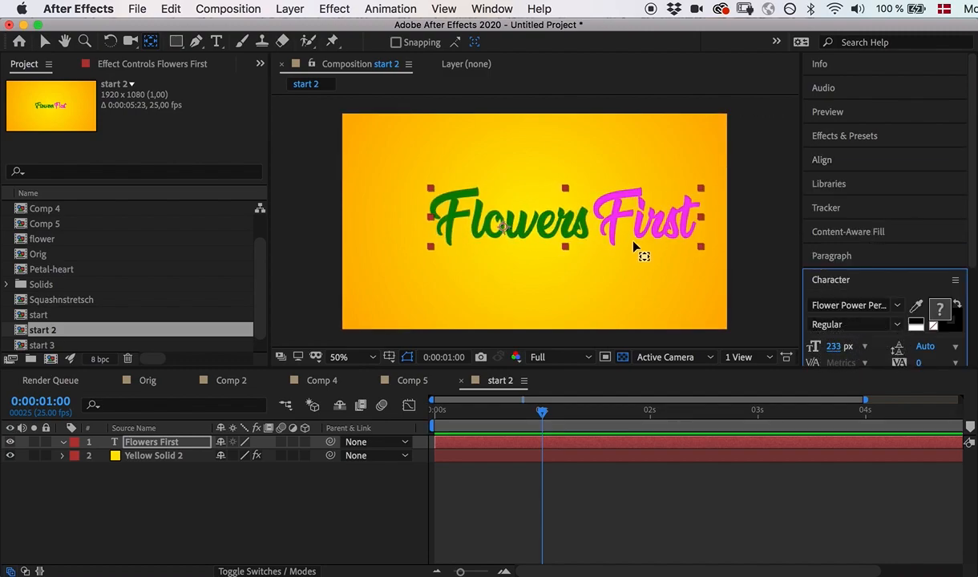
left_click(46, 42)
left_click_drag(537, 225, 499, 221)
left_click_drag(835, 352, 870, 347)
left_click_drag(591, 245, 597, 246)
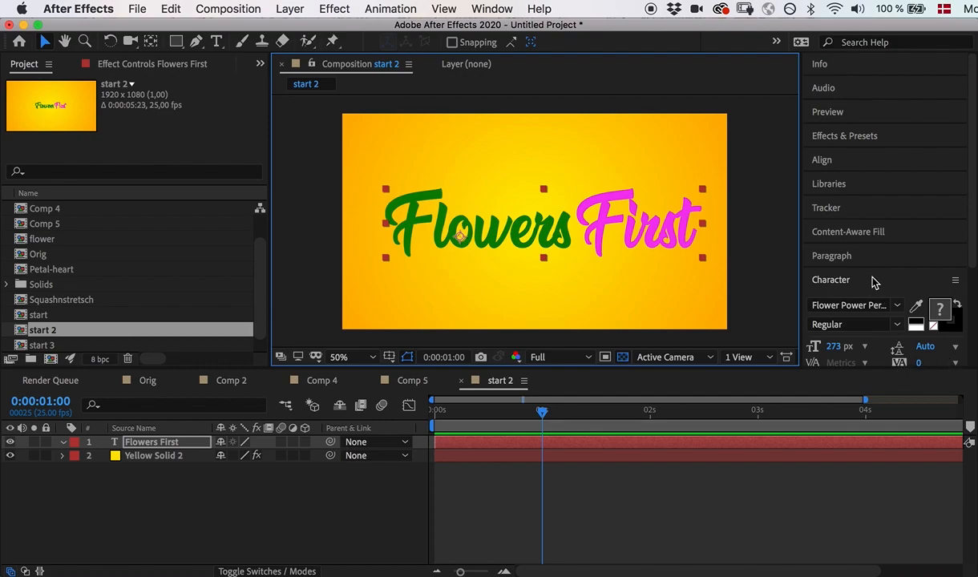
left_click_drag(837, 369, 831, 403)
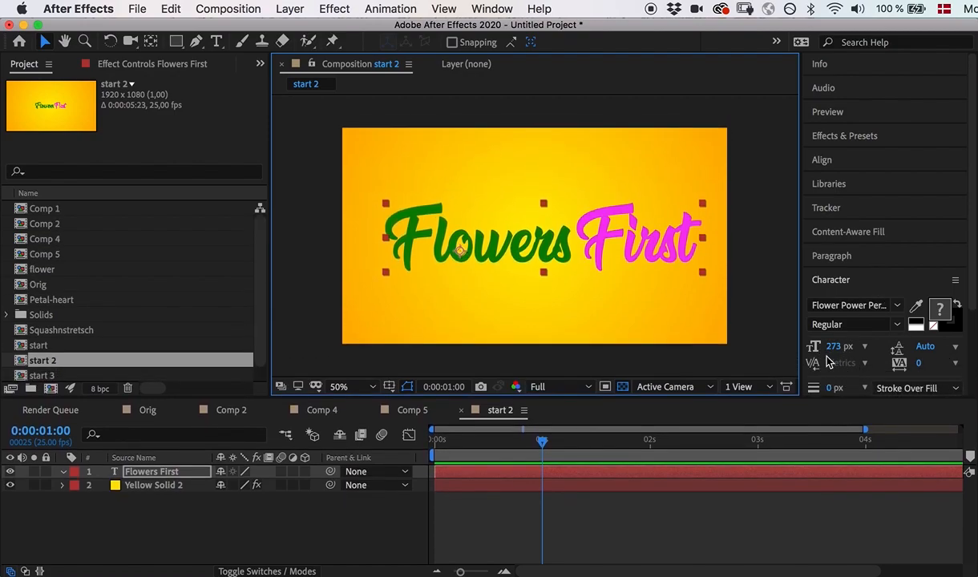
Select only the word First within the text layer and inspect its separate fill colour
left_click(304, 538)
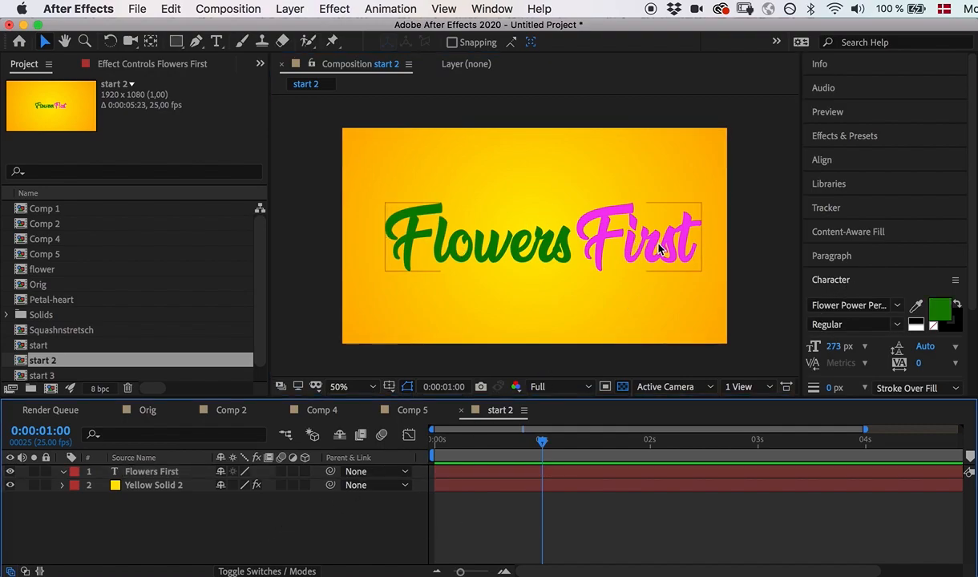
double_click(631, 258)
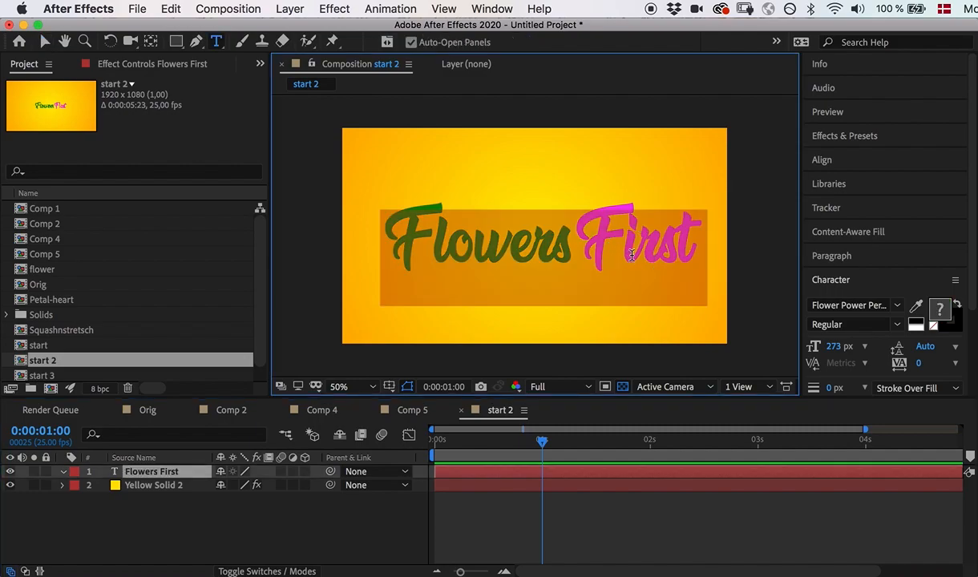
left_click_drag(698, 247, 594, 251)
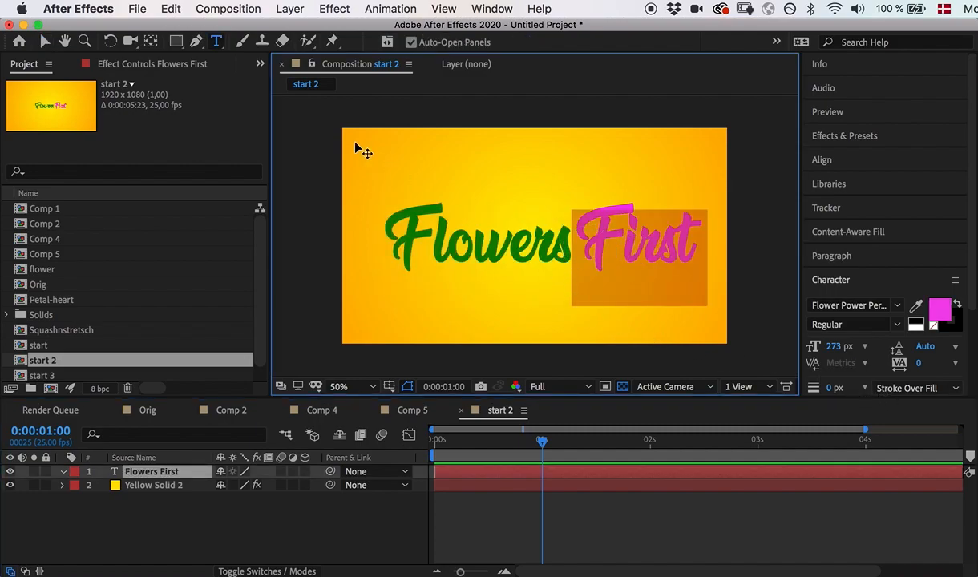
left_click(226, 529)
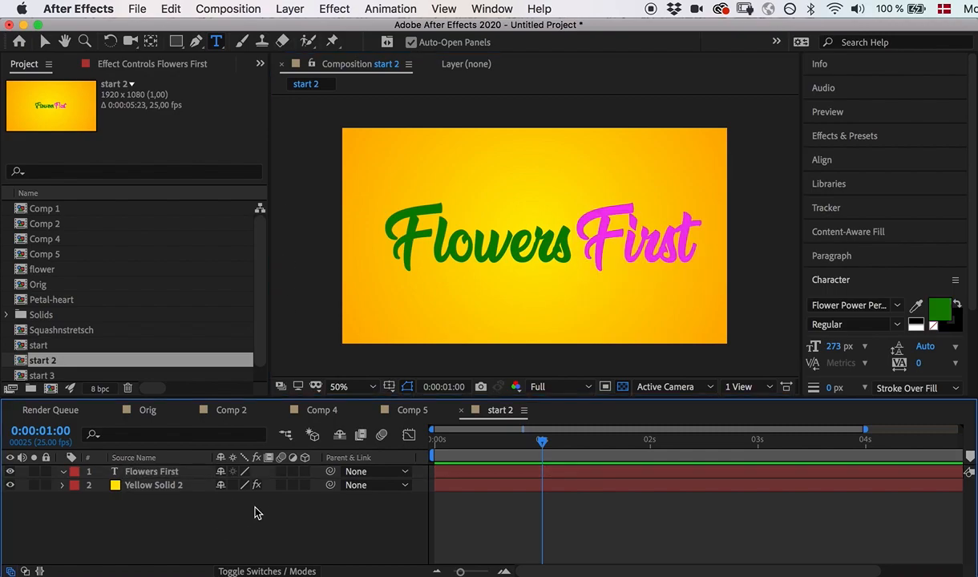
left_click(163, 472)
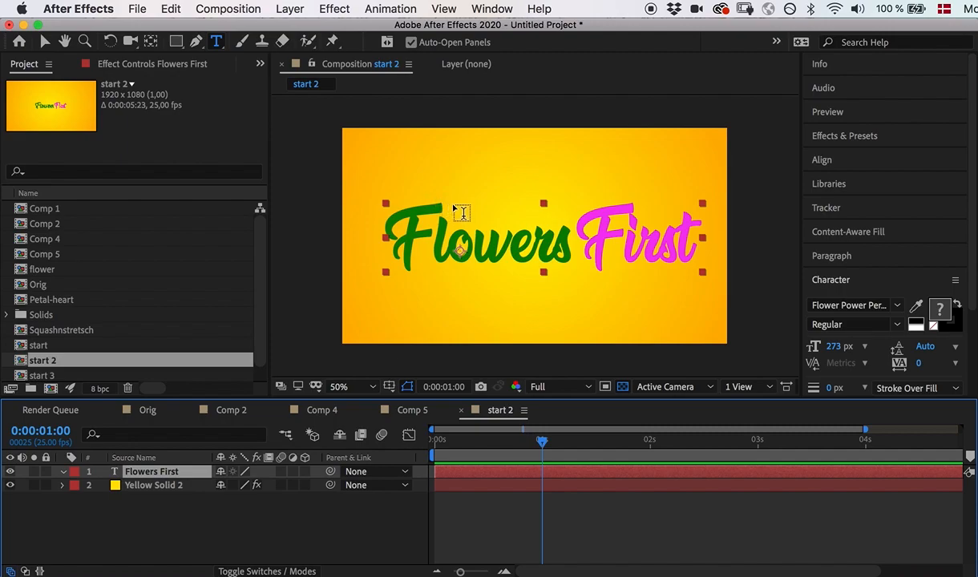
left_click(513, 439)
left_click(484, 456)
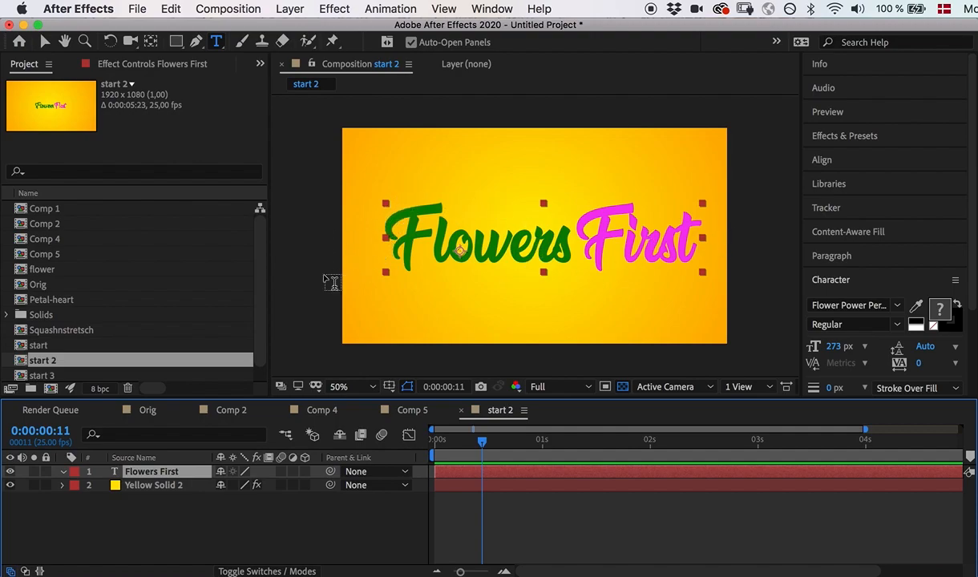
With no layer selected, ready the Pen tool and fit the composition in an enlarged viewer at 0:00:00:09
left_click(303, 540)
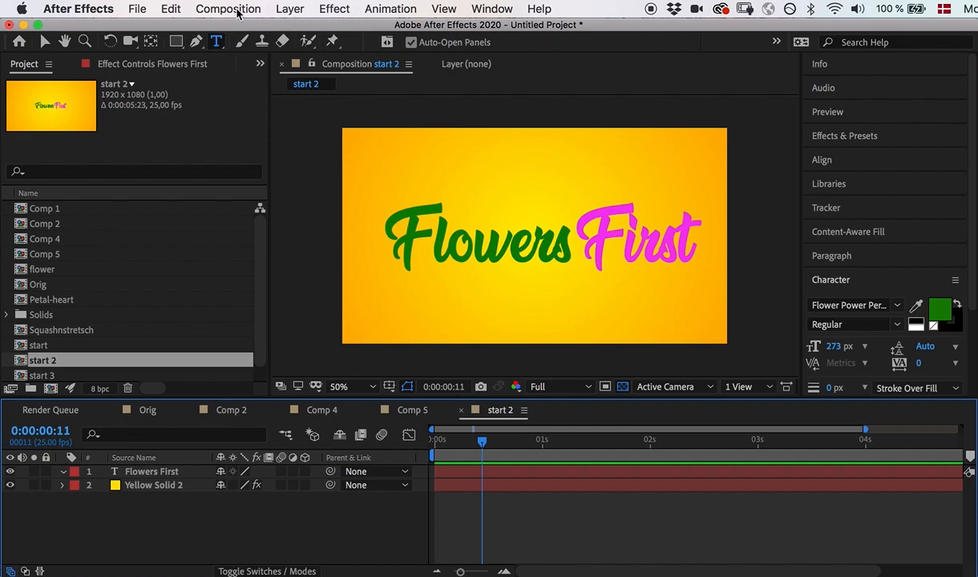
left_click(196, 42)
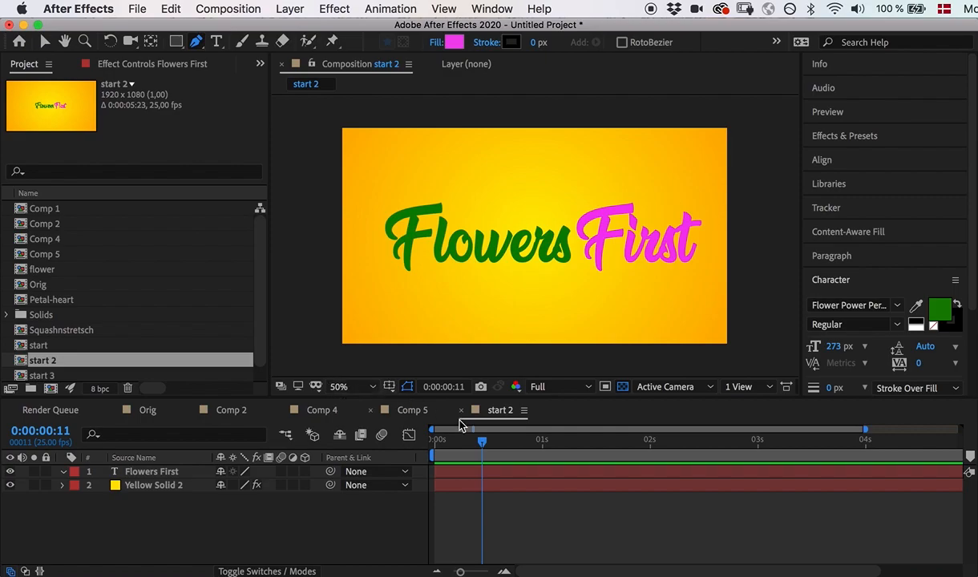
left_click_drag(452, 398, 437, 478)
left_click(374, 467)
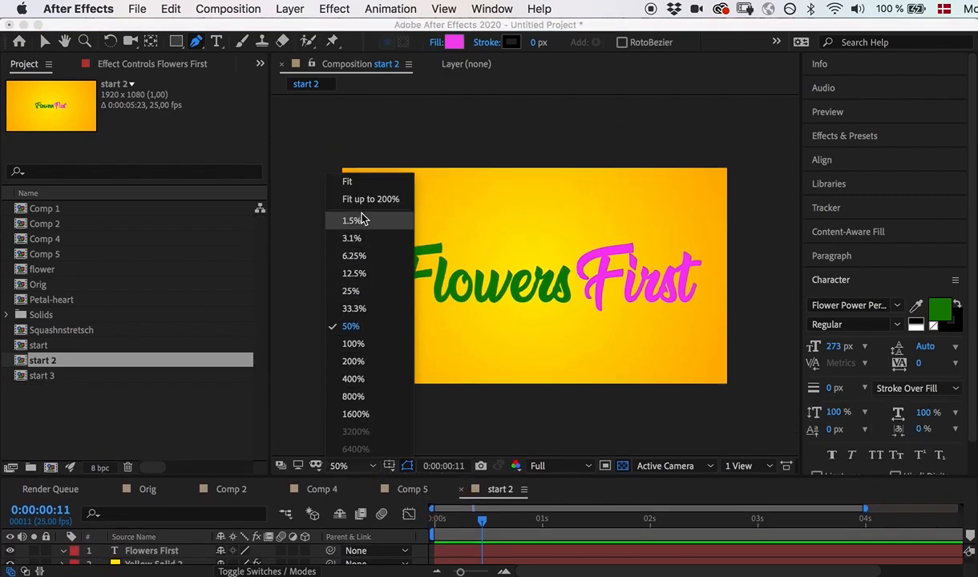
left_click(351, 185)
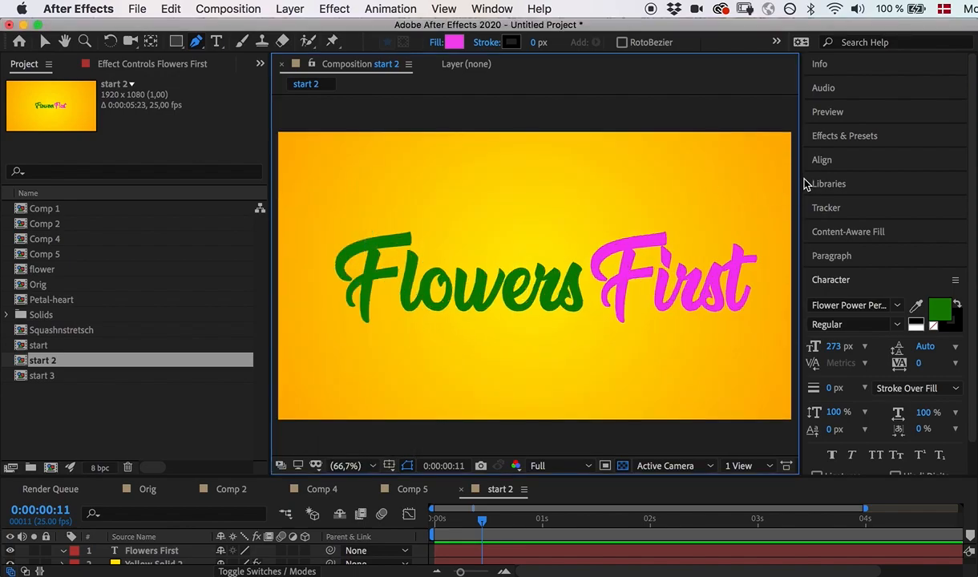
left_click_drag(801, 181, 839, 181)
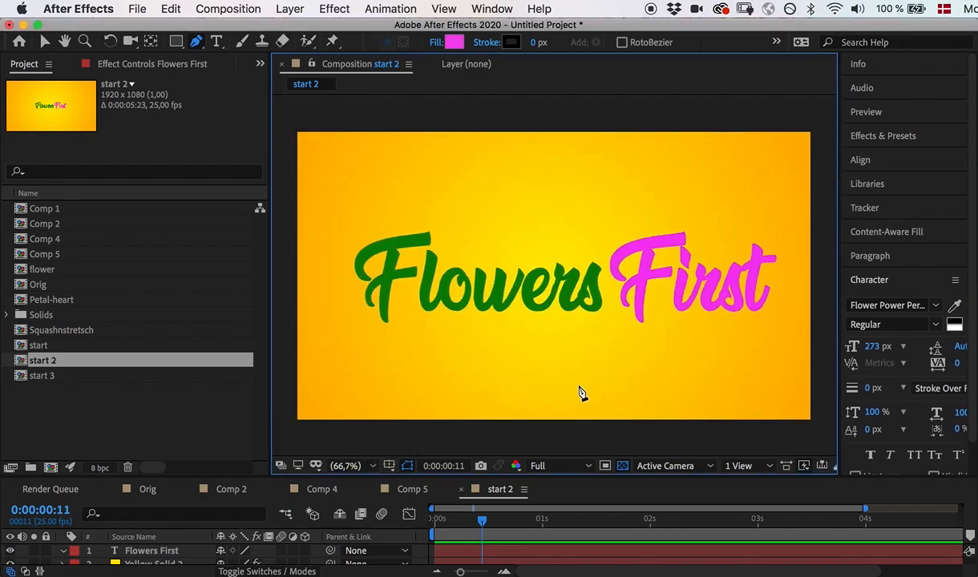
left_click_drag(483, 523, 476, 527)
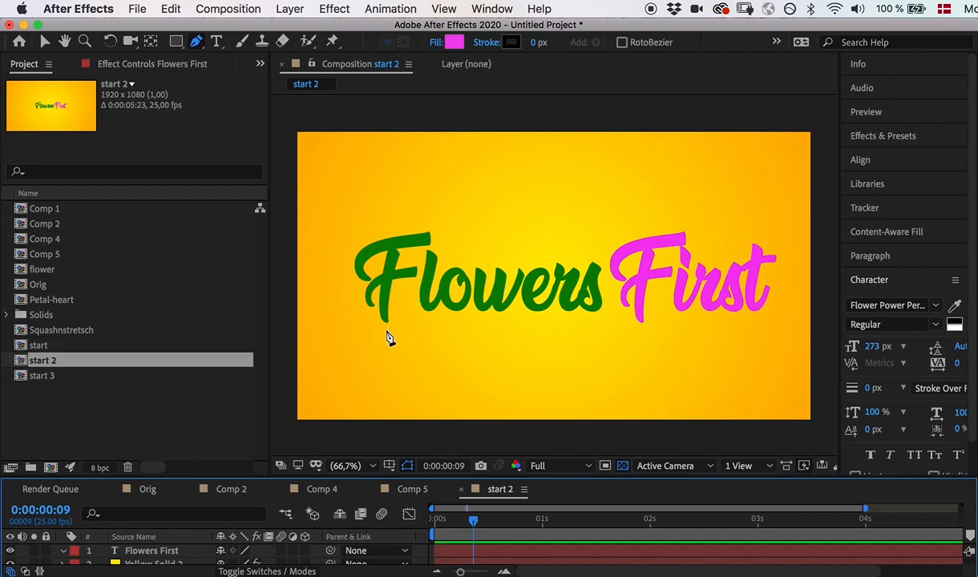
Create a shape layer by starting a Pen path over the letter F, and undo the path points to leave the layer empty
left_click_drag(387, 329, 387, 312)
left_click_drag(393, 247, 392, 227)
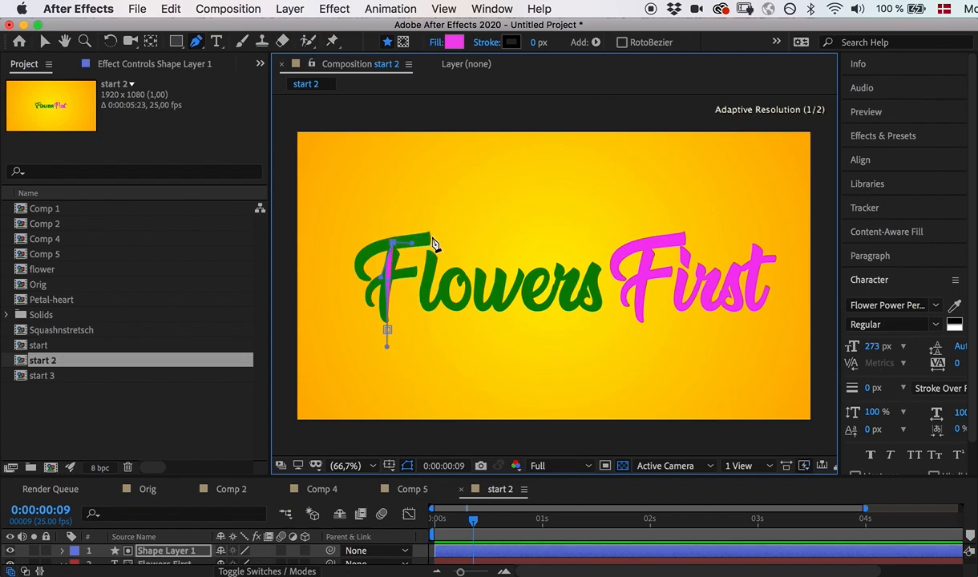
left_click(441, 236)
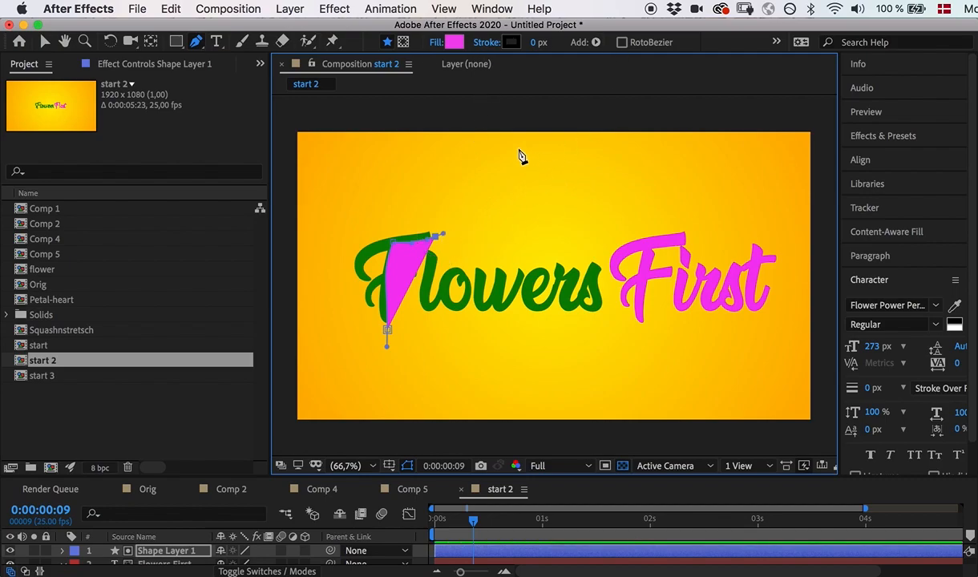
left_click_drag(365, 278, 382, 312)
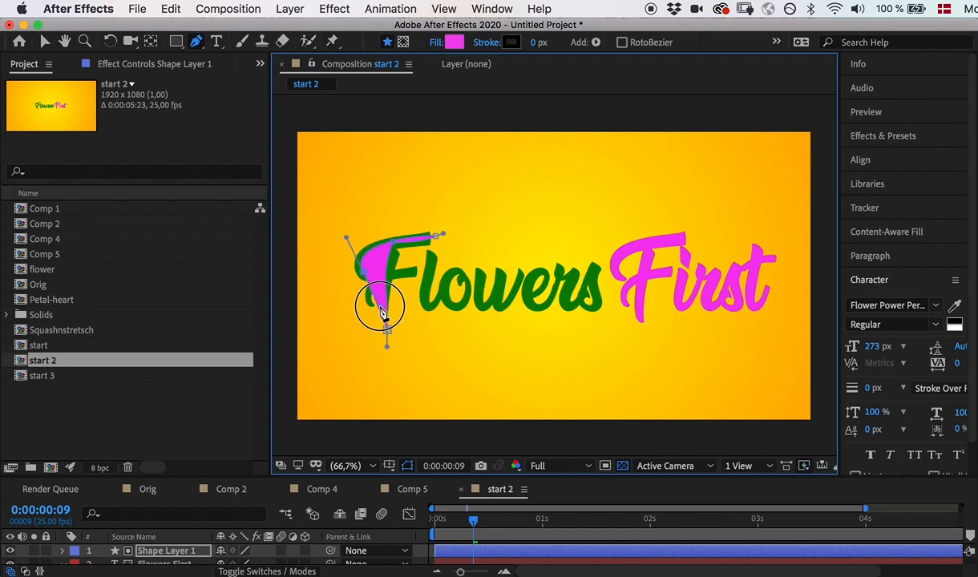
left_click(418, 266)
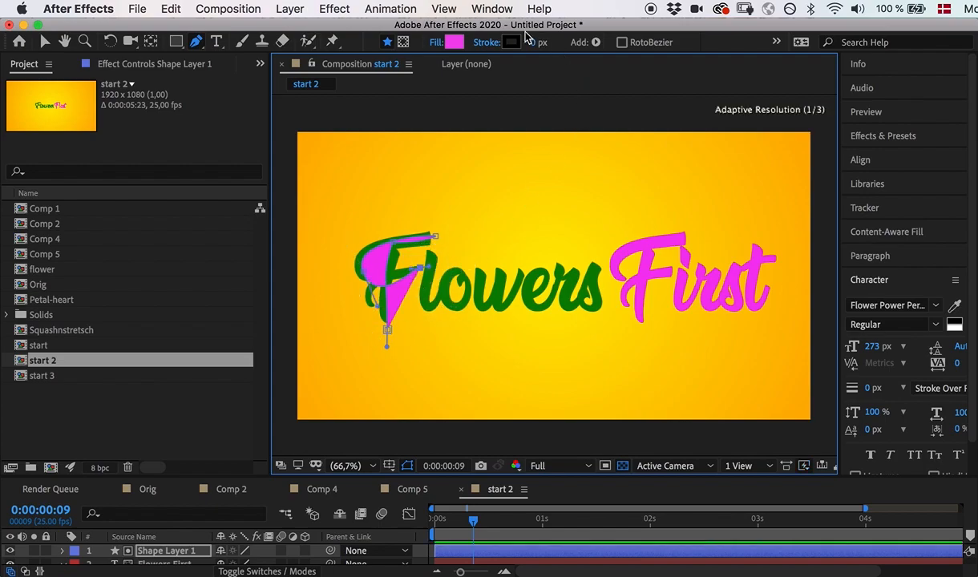
key("super+z")
key("super+z")
key("super+z")
key("super+z")
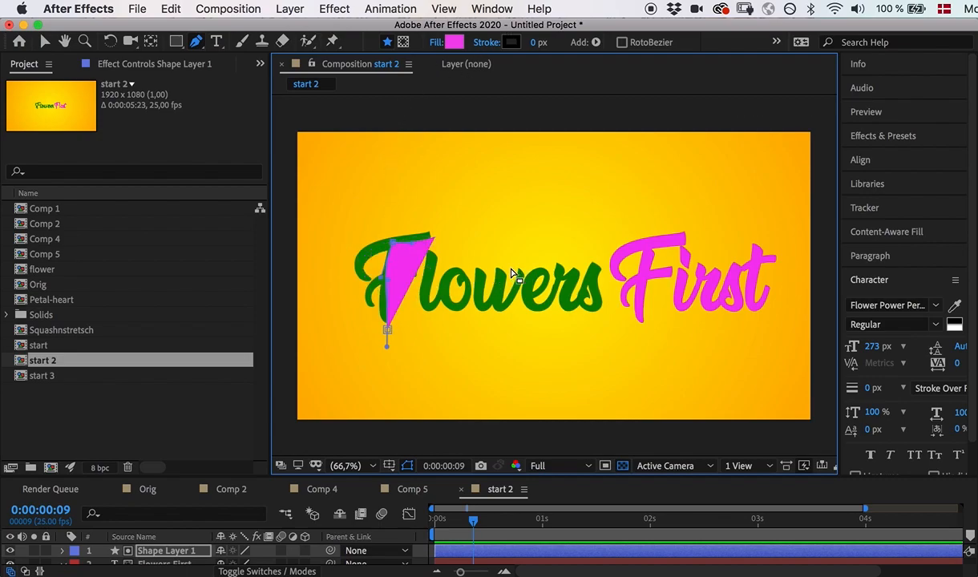
key("super+z")
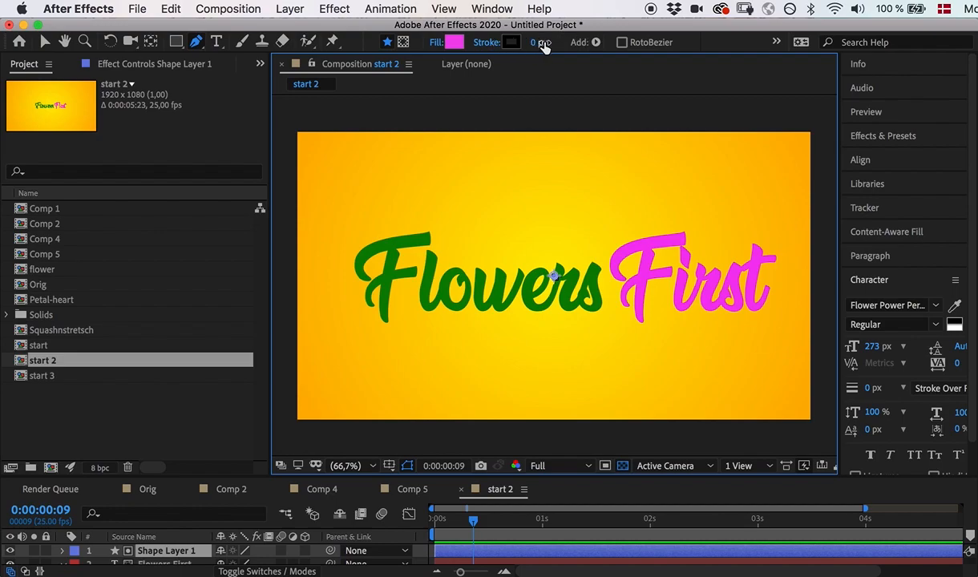
Set the shape layer's stroke width to 61 px and its fill to none
left_click_drag(537, 45, 591, 43)
left_click(437, 45)
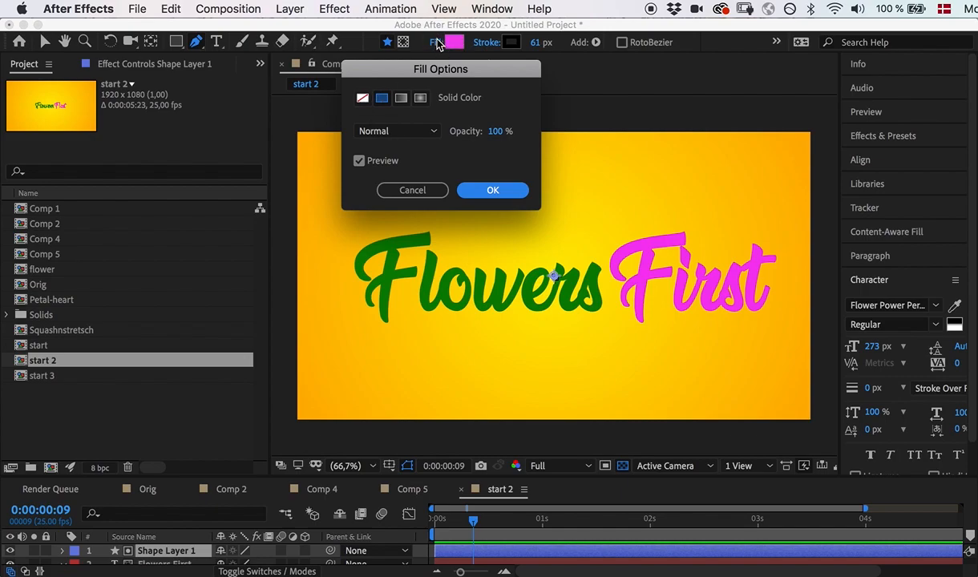
left_click(363, 98)
left_click(495, 190)
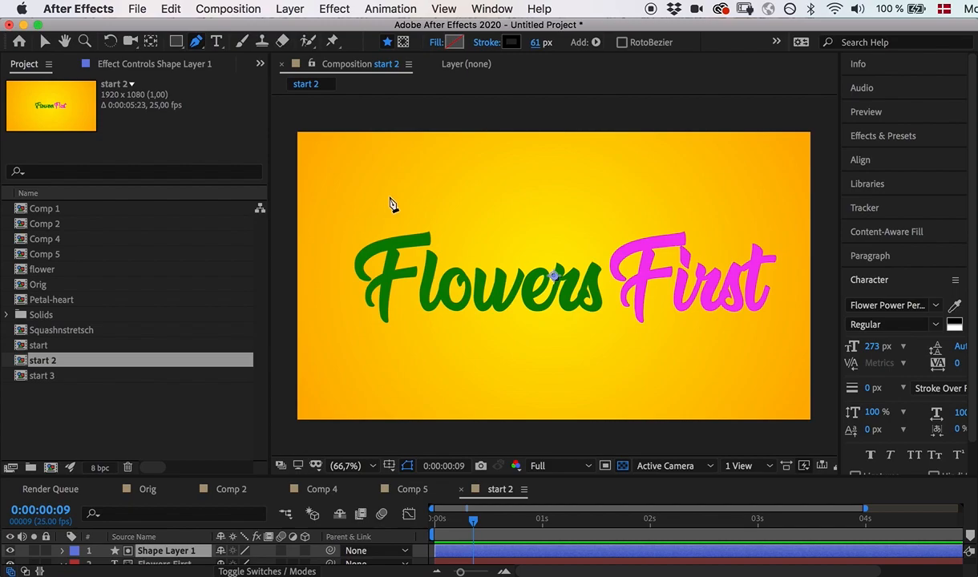
Lower the opacity of Shape Layer 1 to 51% so the text shows through the stroke
scroll(192, 542, "down", 3)
scroll(200, 548, "up", 3)
left_click_drag(204, 476, 218, 393)
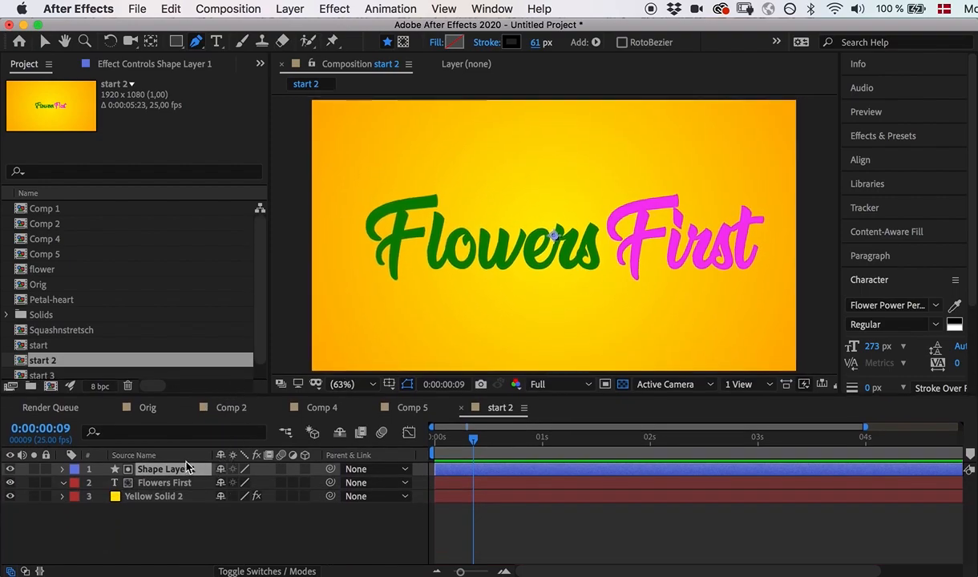
key("t")
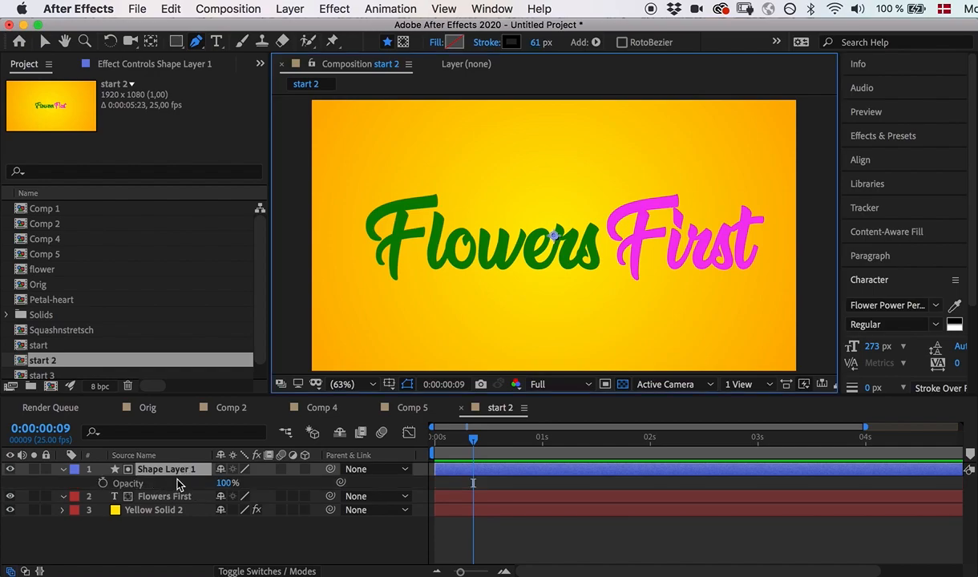
left_click_drag(227, 485, 190, 485)
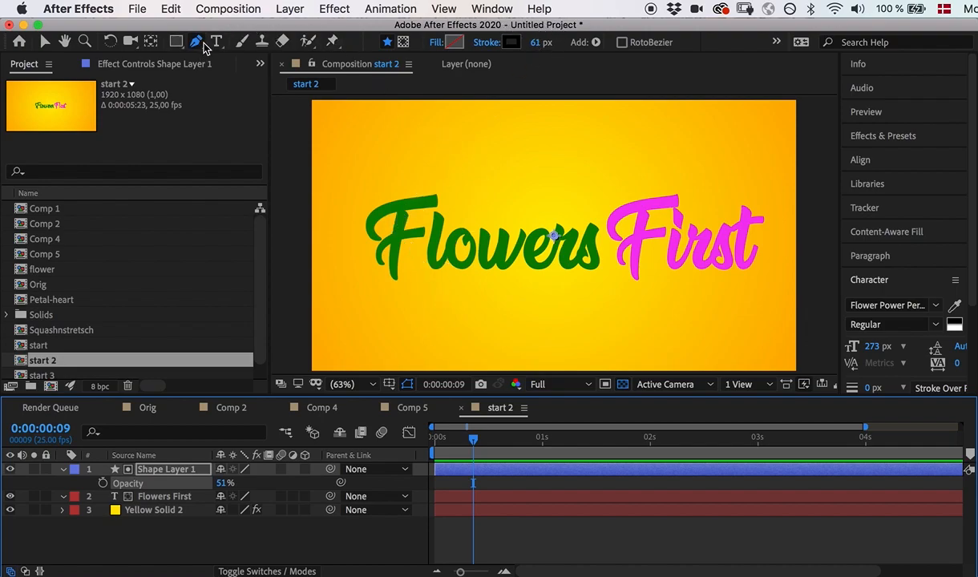
Trace the letter F with a curved Pen path along its stem, top bar, left curl and crossbar
left_click_drag(396, 276, 405, 299)
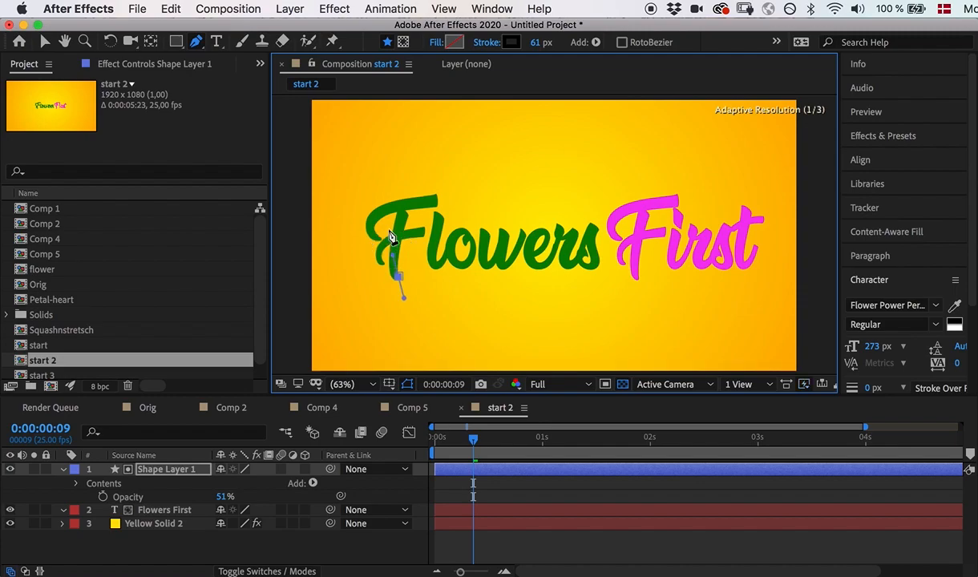
mouse_move(400, 206)
left_mouse_down()
mouse_move(405, 196)
mouse_move(468, 201)
mouse_move(427, 172)
mouse_move(395, 180)
left_mouse_up()
left_click_drag(375, 234, 393, 258)
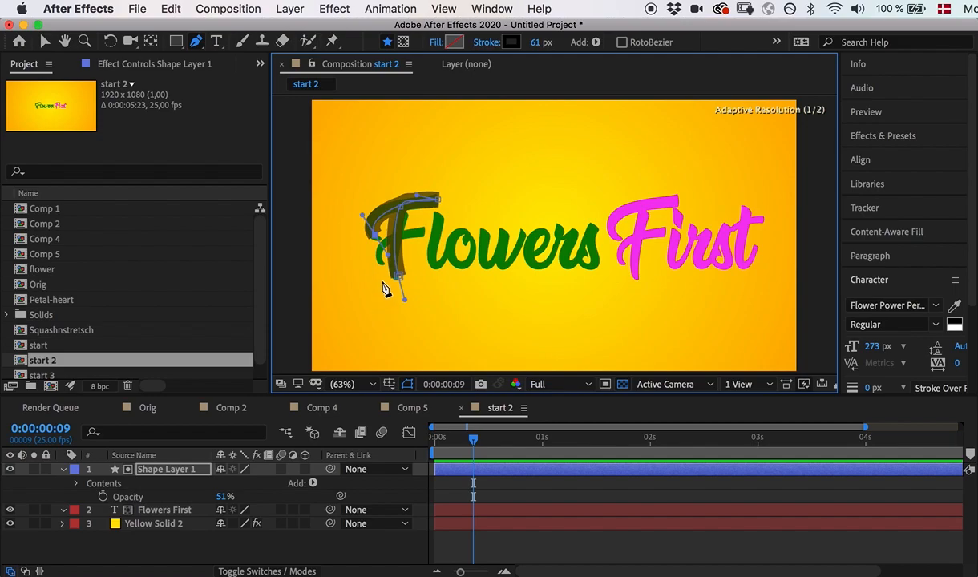
left_click(388, 278)
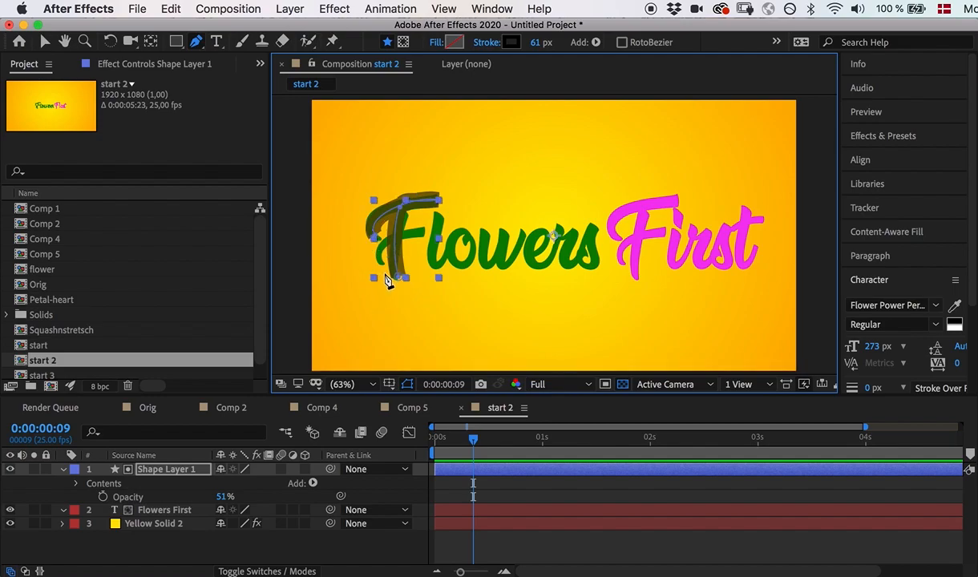
key("super+z")
left_click(385, 275)
left_click_drag(386, 273, 371, 230)
left_click(380, 264)
left_click(388, 280)
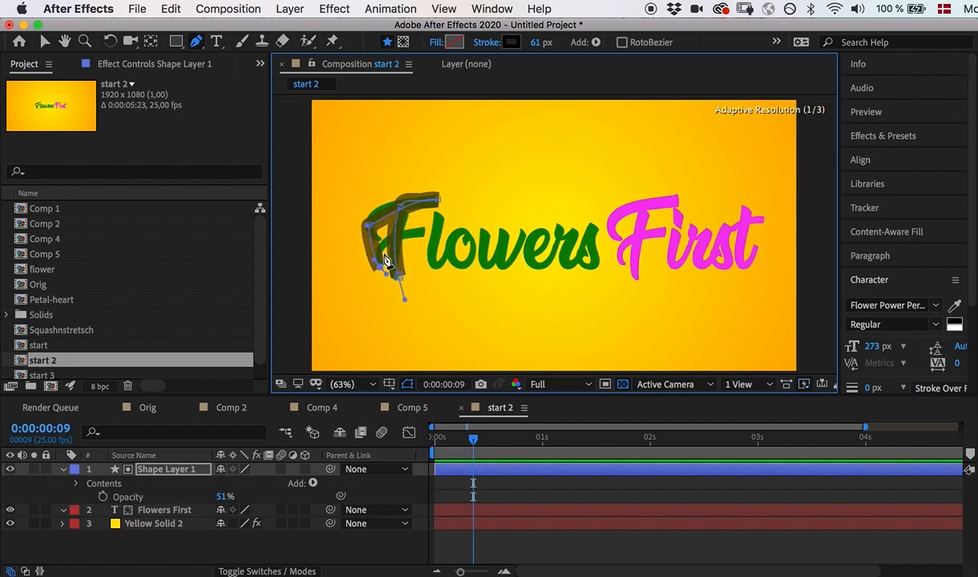
mouse_move(383, 244)
left_mouse_down()
mouse_move(390, 233)
mouse_move(429, 233)
left_mouse_up()
Continue the Pen path from the F's crossbar down the letter l and up towards the o
left_click(446, 197, "super")
left_click(427, 213)
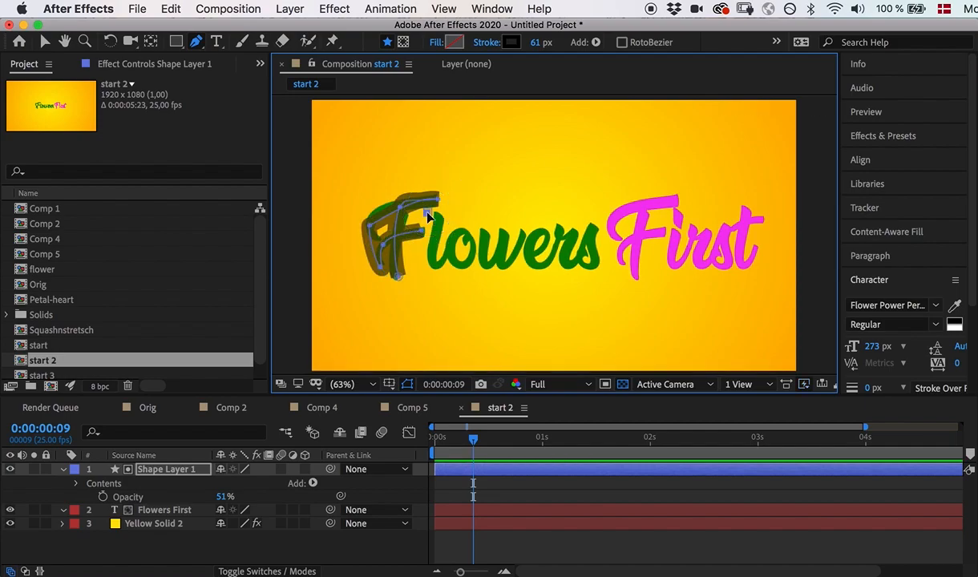
key("super+z")
left_click(434, 257)
left_click_drag(434, 257, 425, 280)
mouse_move(455, 241)
left_mouse_down()
mouse_move(460, 213)
mouse_move(461, 222)
left_mouse_up()
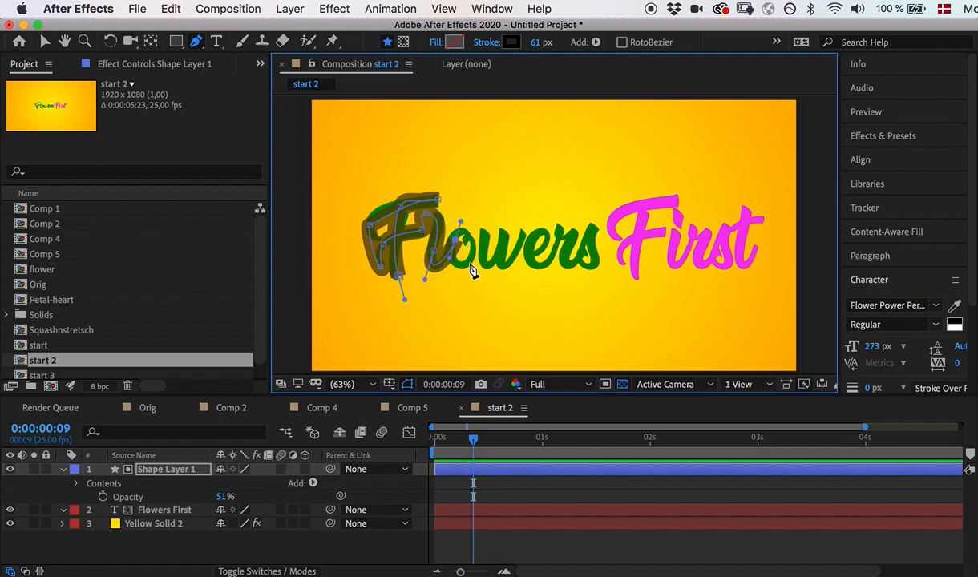
Continue the curved Pen path through the letters o and w of Flowers
left_click_drag(469, 264, 460, 266)
mouse_move(461, 221)
left_mouse_down()
mouse_move(484, 230)
mouse_move(468, 225)
left_mouse_up()
left_click_drag(457, 269, 486, 271)
left_click_drag(505, 231, 505, 208)
left_click_drag(497, 277, 510, 277)
left_click(524, 207)
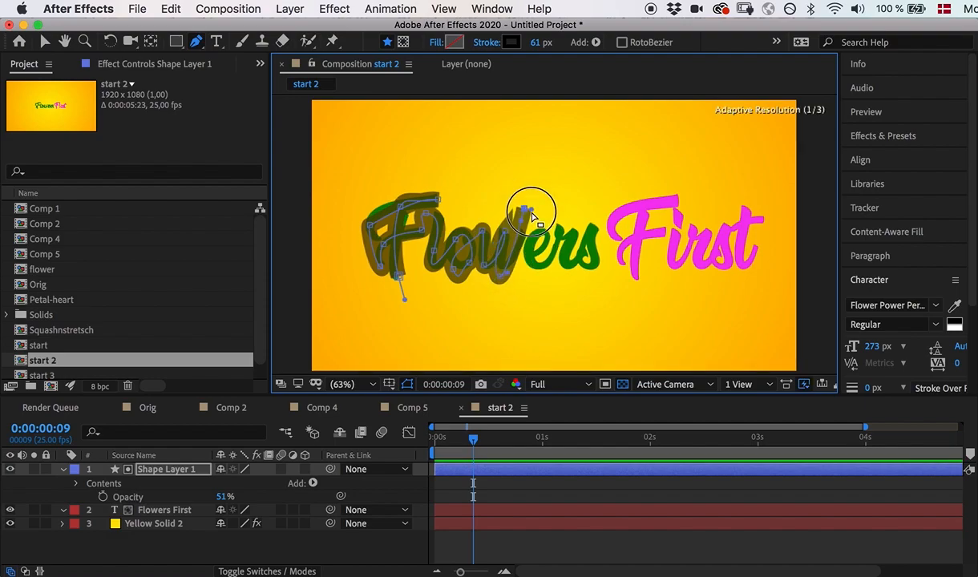
Extend the Pen path over the letters e, r and s to finish tracing Flowers
left_click(520, 271)
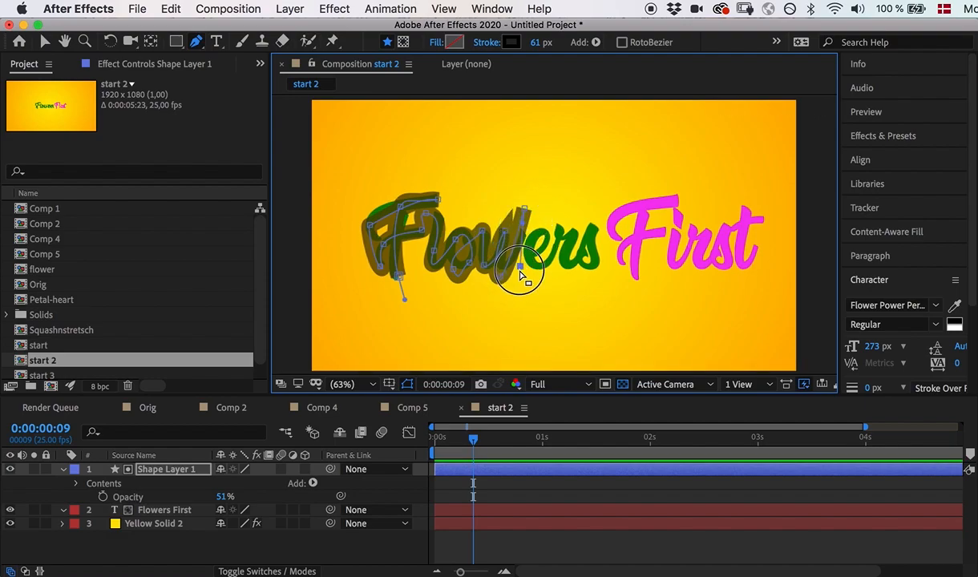
left_click(539, 225)
left_click_drag(538, 269, 551, 270)
left_click(558, 234)
left_click(577, 227)
left_click_drag(562, 265, 568, 274)
left_click_drag(593, 214, 597, 198)
mouse_move(597, 277)
left_mouse_down()
mouse_move(588, 285)
mouse_move(606, 250)
mouse_move(591, 245)
left_mouse_up()
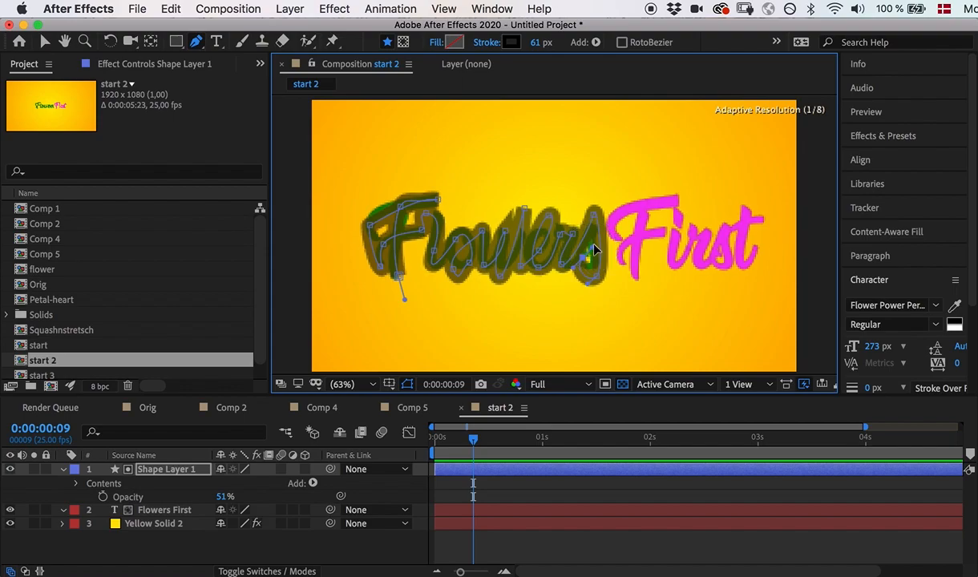
Carry the Pen path from the s across the F of First, covering its stem, left curl and top bar
left_click(632, 290)
mouse_move(645, 177)
left_mouse_down()
mouse_move(689, 202)
mouse_move(644, 189)
mouse_move(666, 204)
mouse_move(691, 201)
mouse_move(656, 204)
left_mouse_up()
key("super+z")
left_click_drag(613, 244, 673, 232)
left_click_drag(699, 194, 677, 270)
Trace the letters i, r, s and t with the Pen path, ending on the t's crossbar side
left_click(670, 263)
left_click_drag(690, 234, 715, 221)
left_click_drag(694, 267, 699, 277)
left_click_drag(726, 215, 728, 202)
left_click_drag(728, 265, 706, 270)
left_click_drag(733, 223, 756, 201)
left_click_drag(741, 275, 747, 279)
left_click_drag(766, 241, 780, 218)
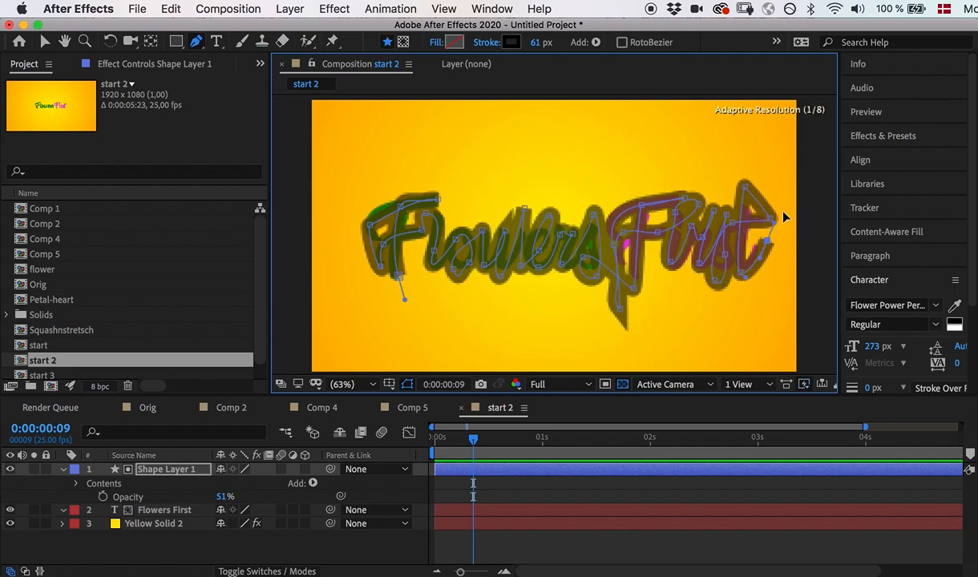
Widen the shape layer's stroke to 84 px
left_click(48, 43)
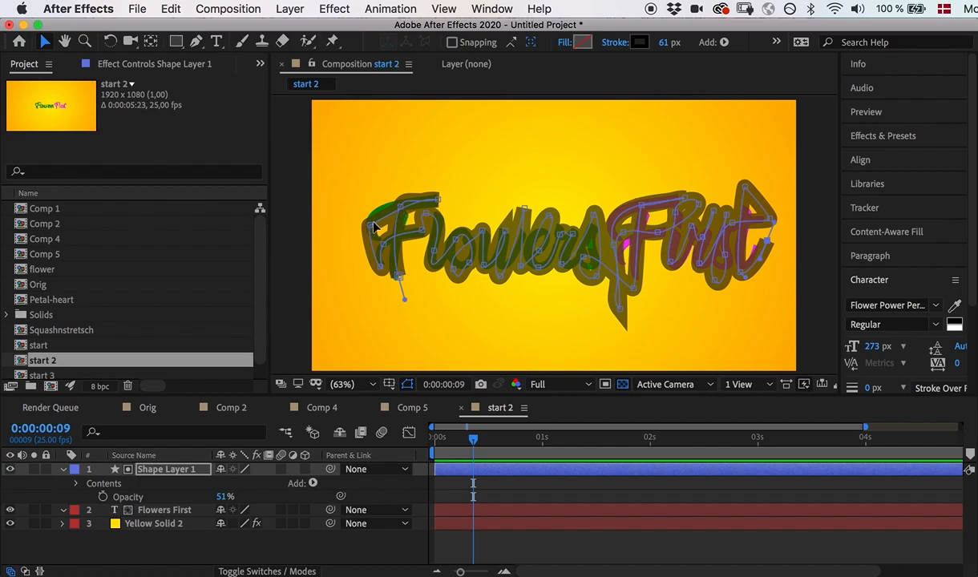
mouse_move(659, 48)
left_mouse_down()
mouse_move(703, 48)
mouse_move(690, 49)
left_mouse_up()
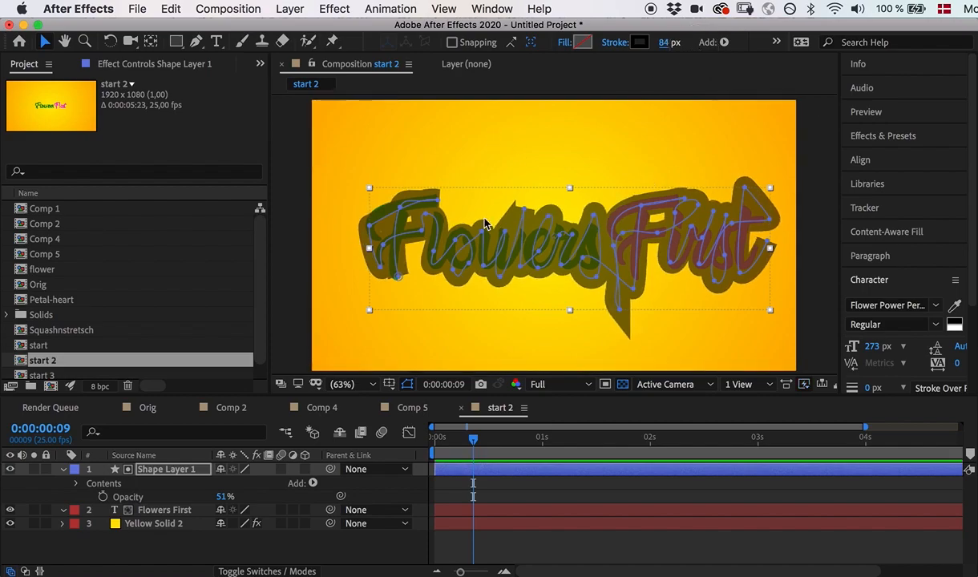
Select Shape 1's path and move its points on the first F and at the end of the t to cover the letters better
left_click(126, 480)
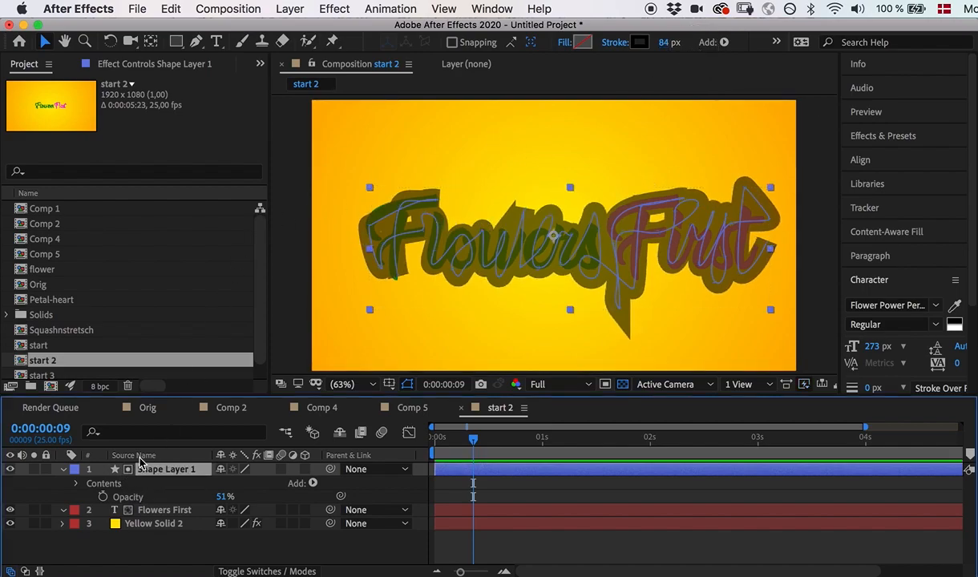
left_click(78, 484)
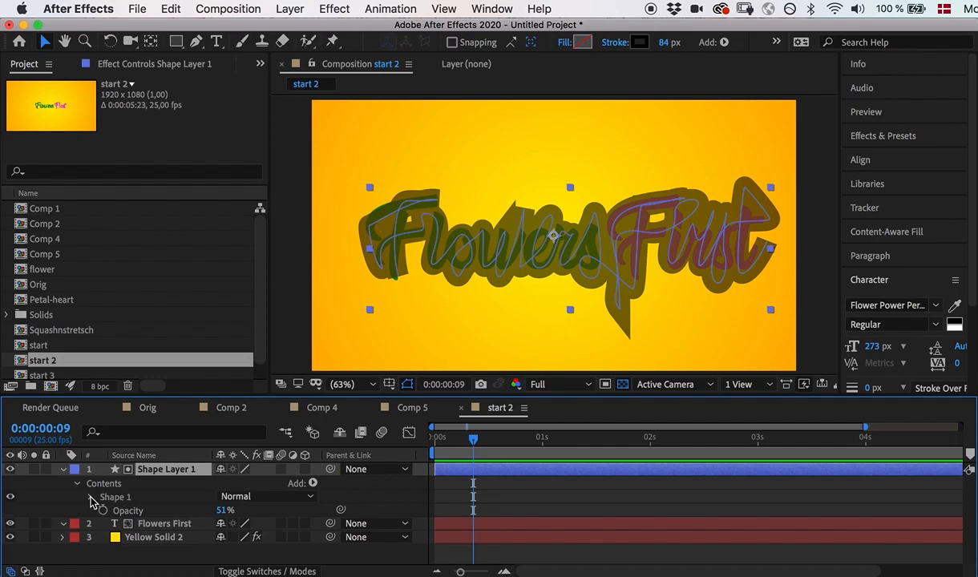
left_click(92, 497)
left_click(103, 510)
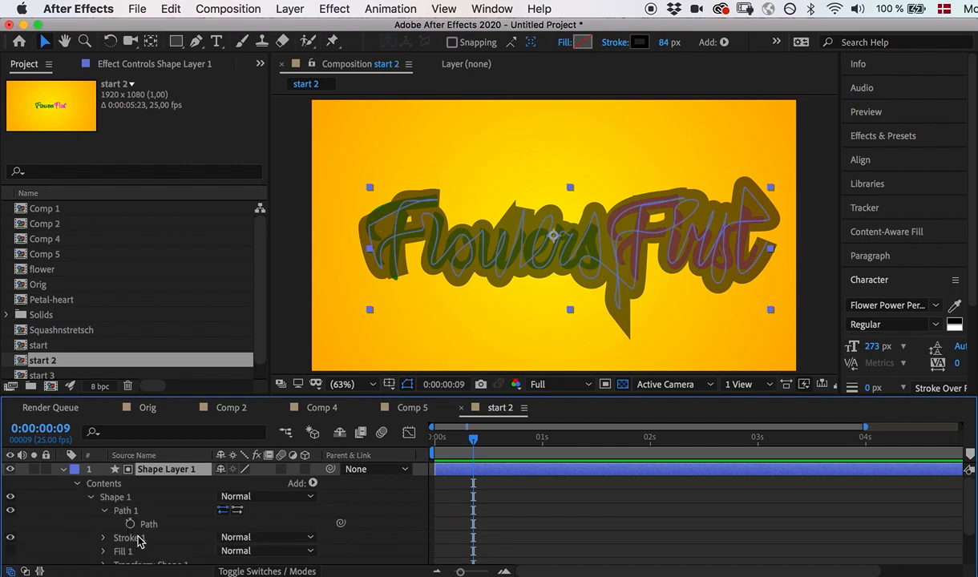
left_click(149, 524)
mouse_move(439, 205)
left_mouse_down()
mouse_move(451, 192)
mouse_move(441, 207)
mouse_move(432, 192)
mouse_move(374, 213)
mouse_move(377, 225)
mouse_move(373, 218)
left_mouse_up()
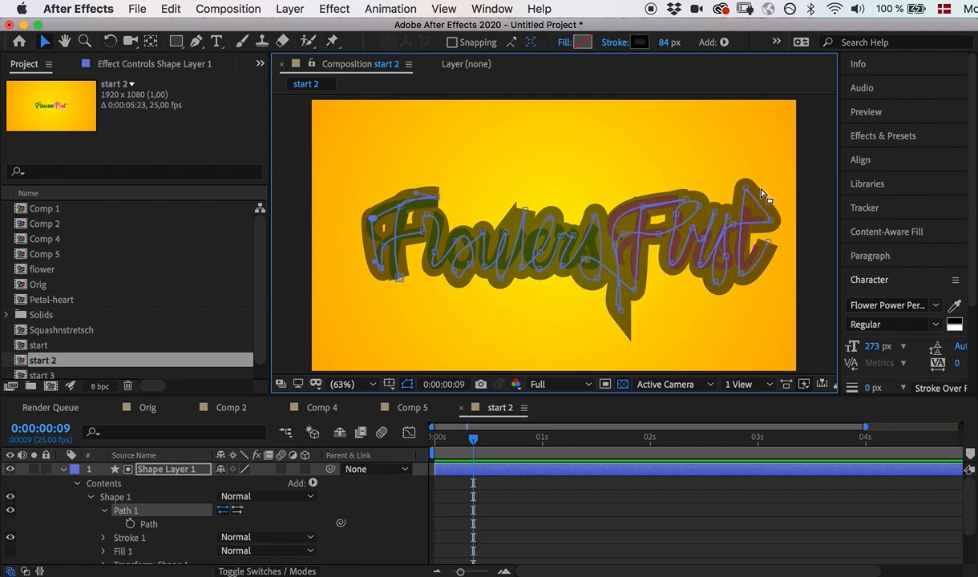
left_click_drag(767, 252, 783, 241)
Set the stroke width to 67 px and fine-tune path points on the first F, the s, the second F and the t
mouse_move(665, 42)
left_mouse_down()
mouse_move(636, 43)
mouse_move(644, 45)
left_mouse_up()
mouse_move(400, 209)
left_mouse_down()
mouse_move(432, 218)
mouse_move(437, 200)
left_mouse_up()
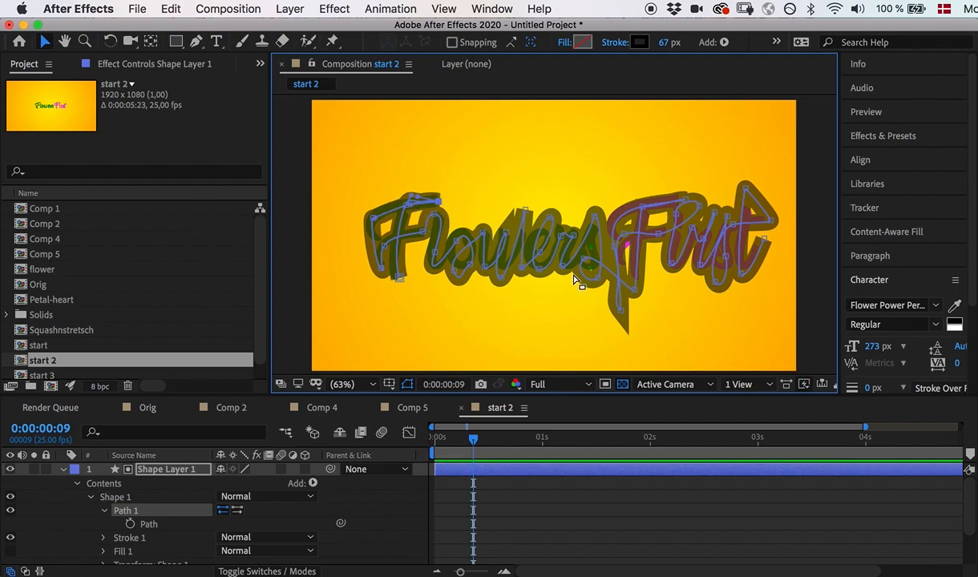
left_click_drag(592, 287, 587, 280)
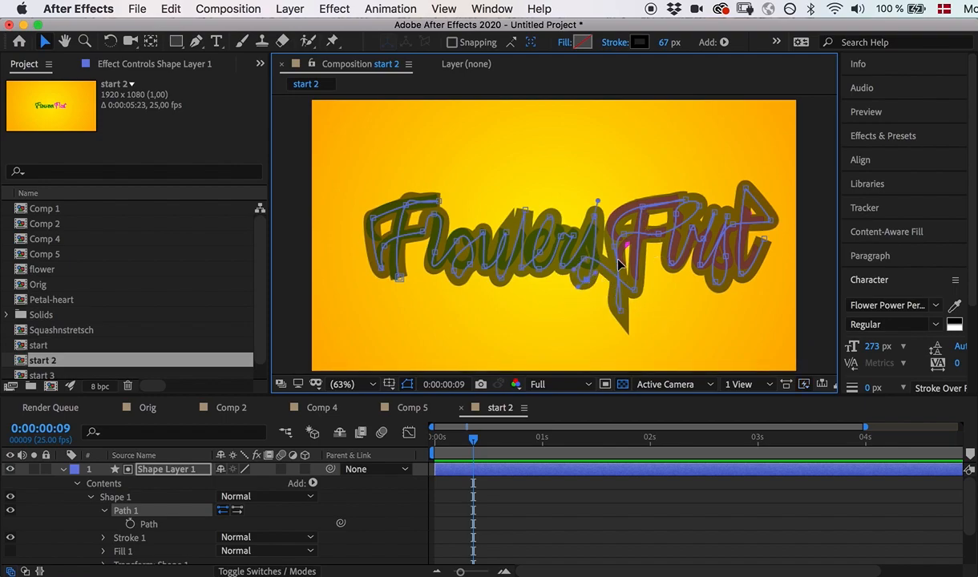
left_click_drag(627, 240, 635, 247)
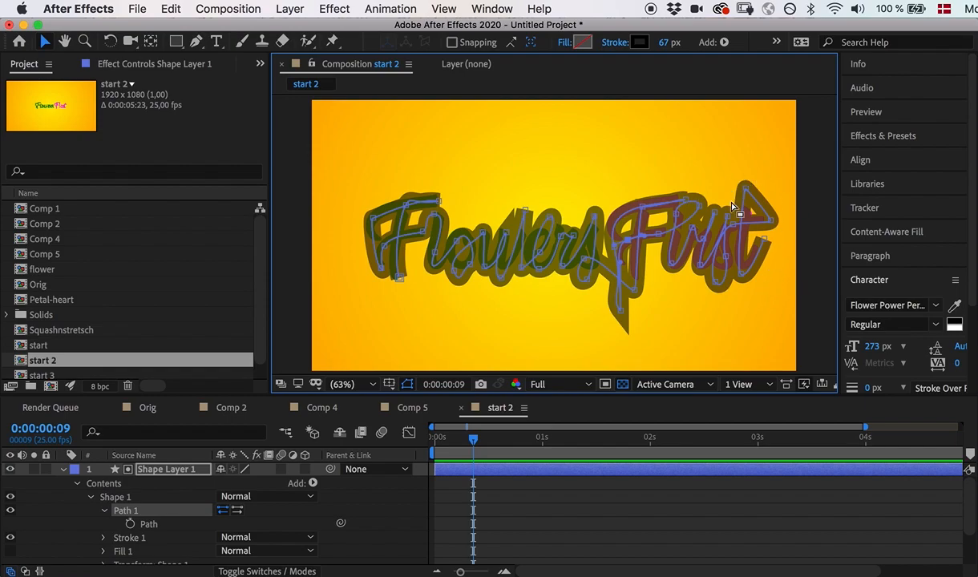
left_click_drag(750, 193, 749, 194)
Return the playhead to 0:00:00:00 and raise Shape Layer 1's opacity to 100%
left_click_drag(473, 446, 412, 451)
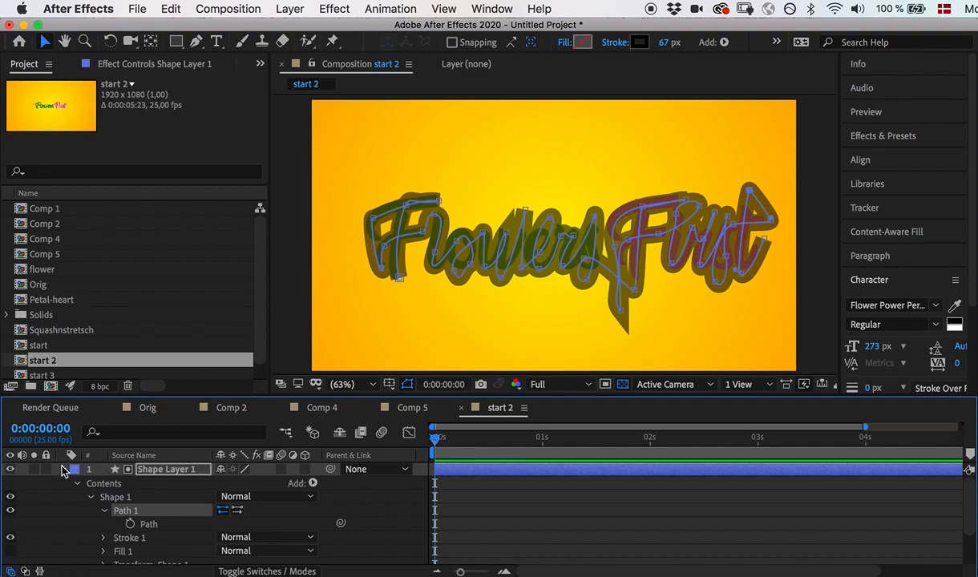
left_click(63, 471)
left_click(175, 471)
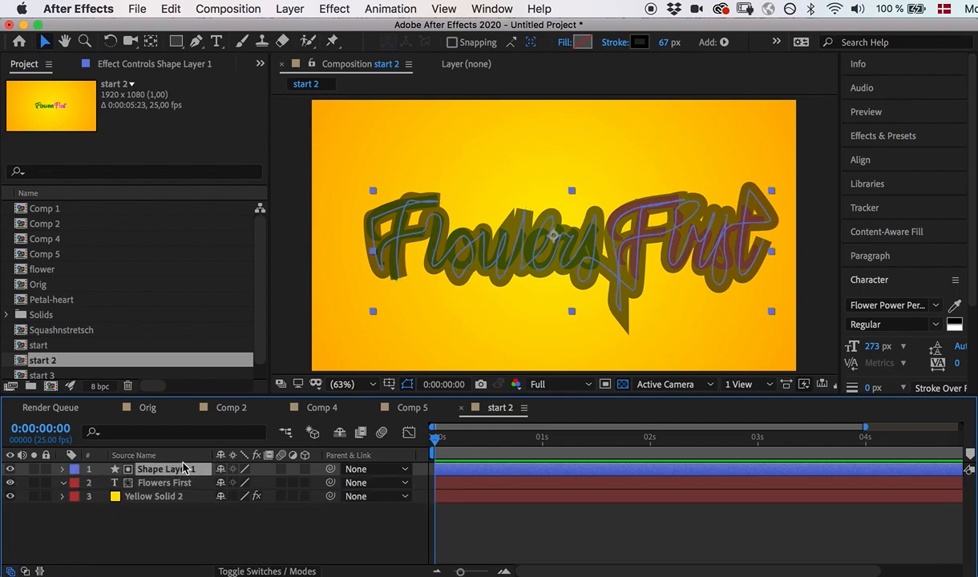
key("t")
left_click_drag(226, 483, 324, 485)
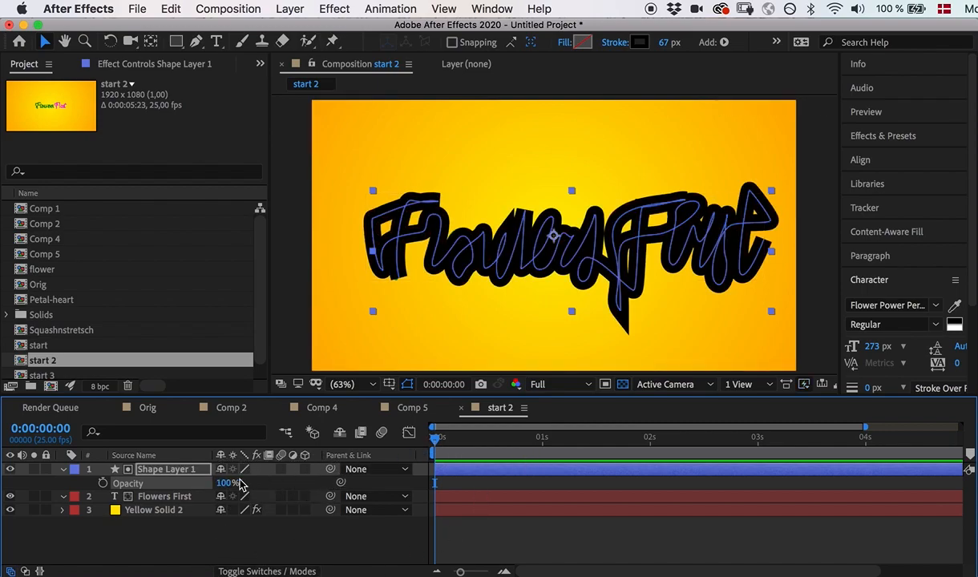
left_click(73, 471)
left_click(272, 521)
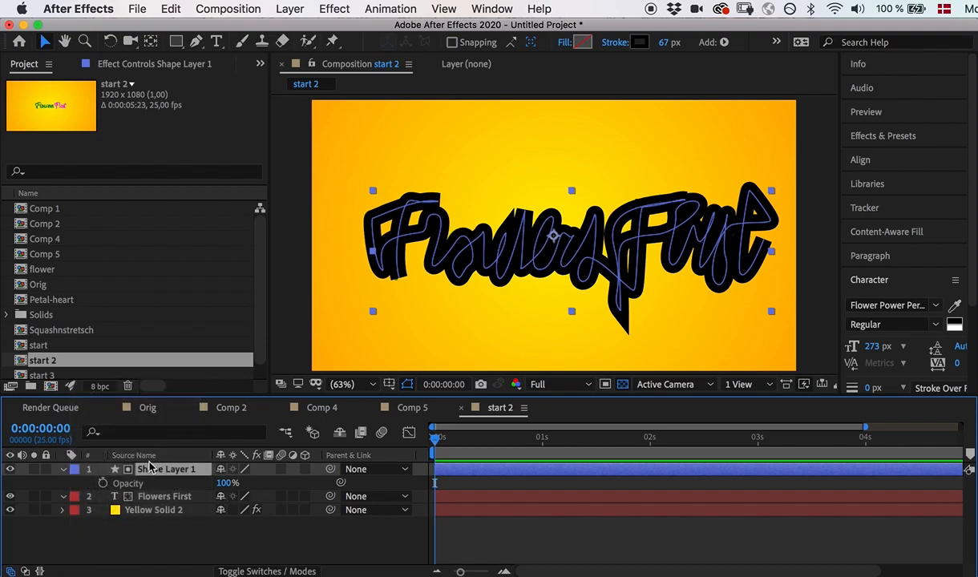
left_click(64, 471)
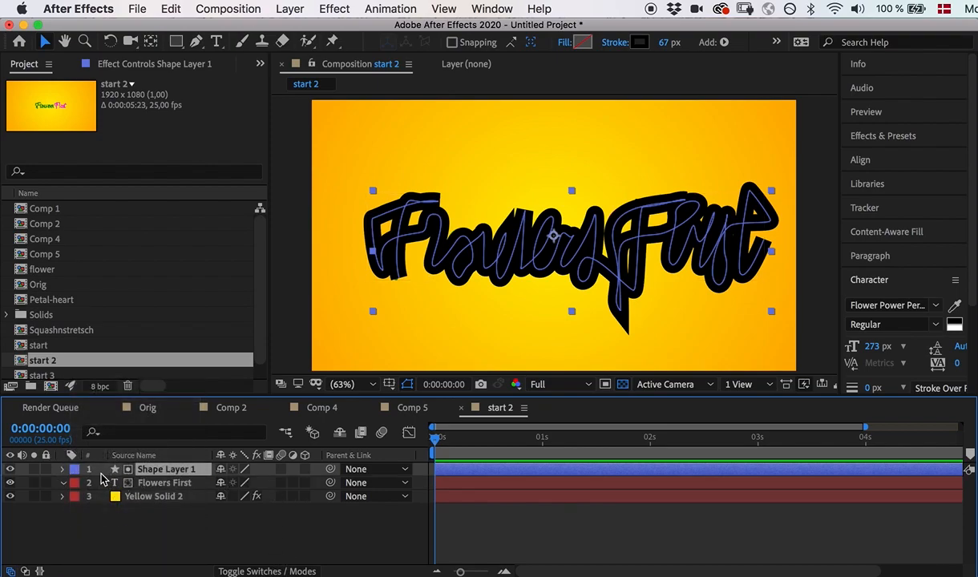
Add a Trim Paths operation to the contents of Shape Layer 1
left_click(63, 470)
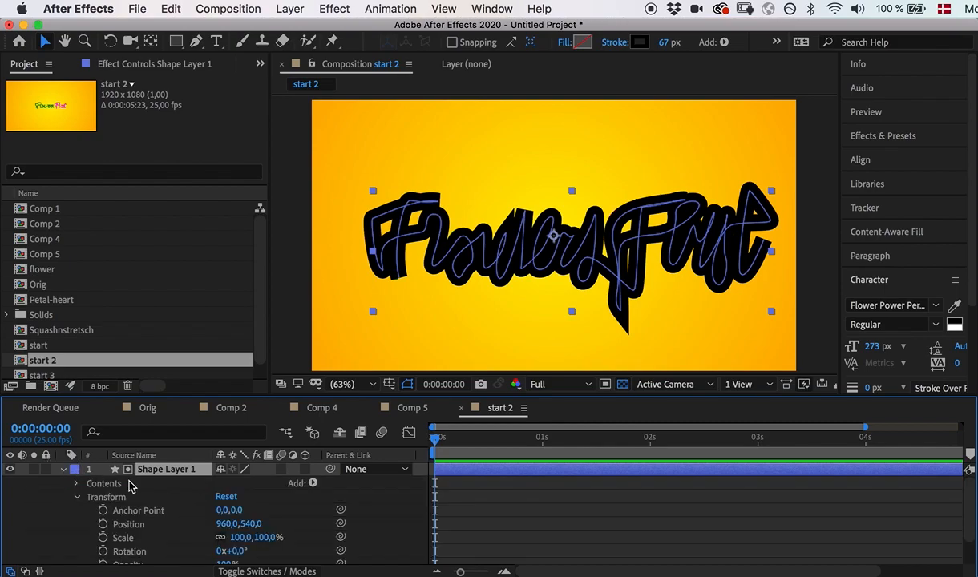
left_click(78, 498)
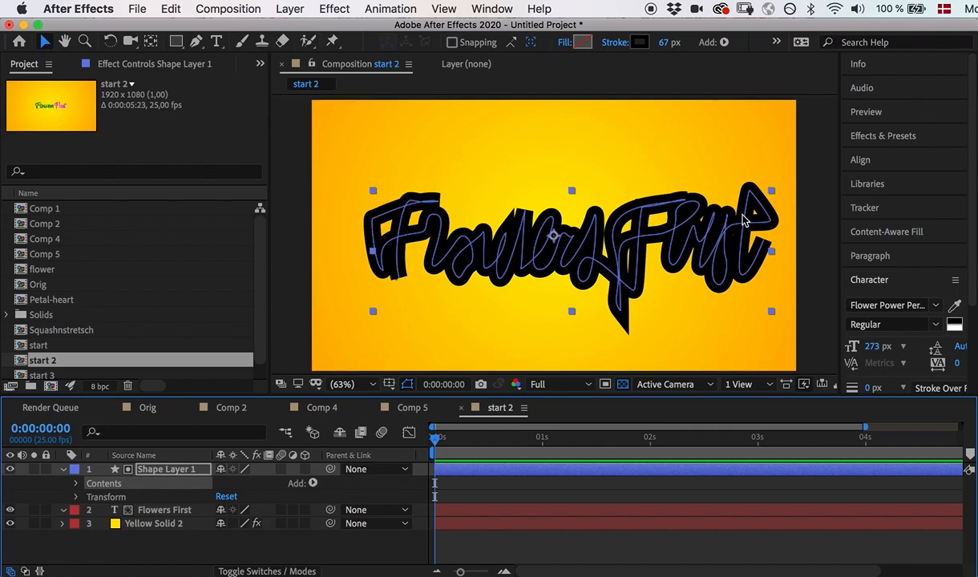
left_click(312, 484)
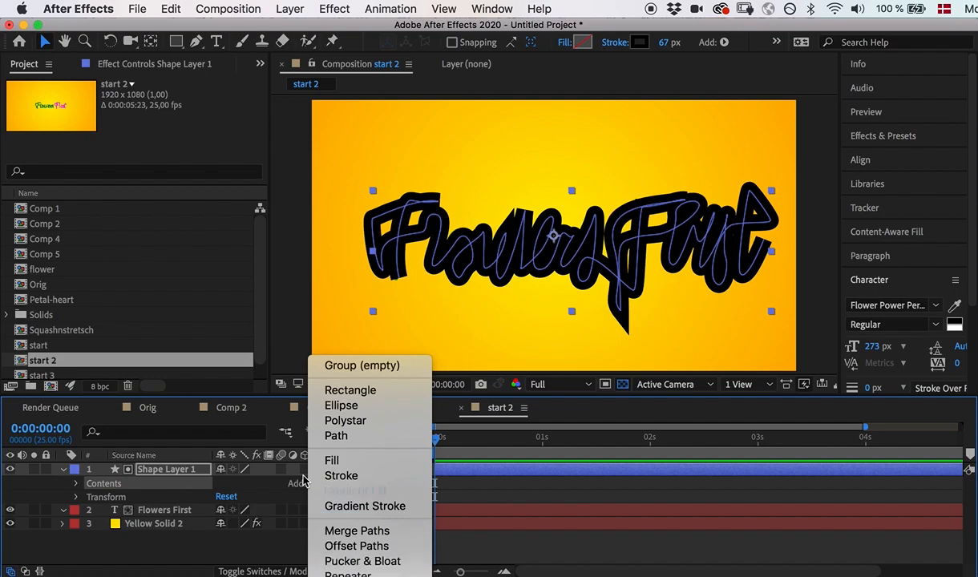
left_click(278, 317)
left_click_drag(303, 394, 312, 276)
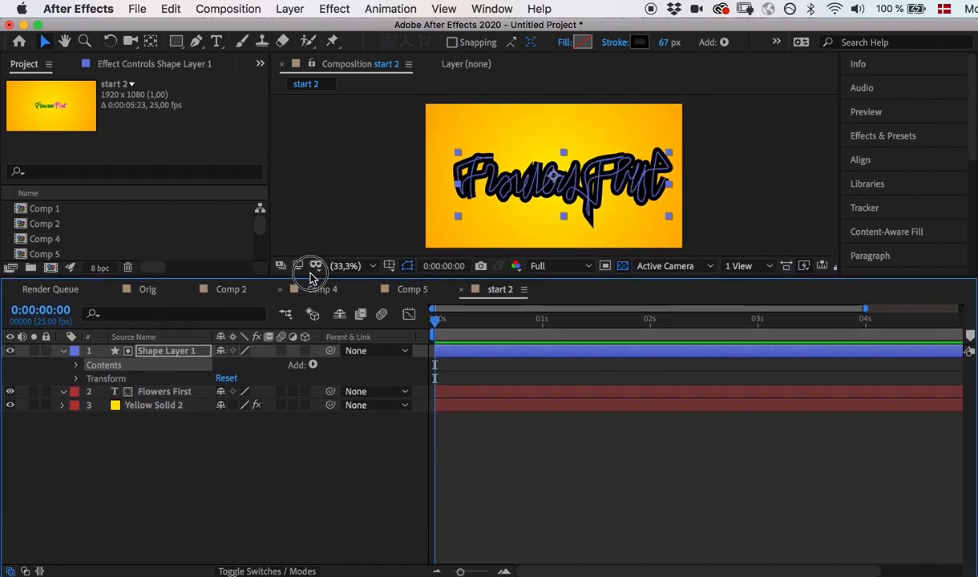
left_click(314, 363)
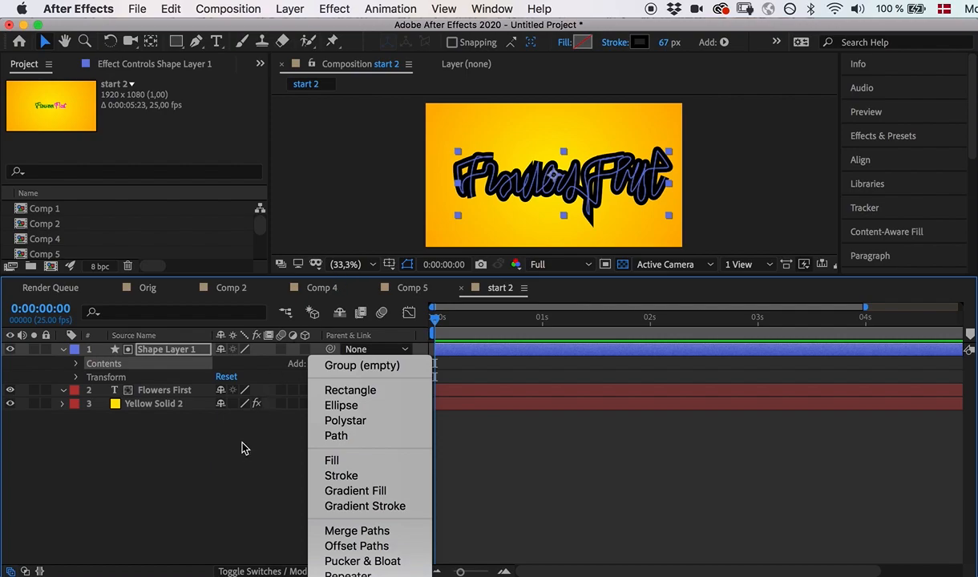
left_click(216, 440)
left_click_drag(350, 275, 350, 196)
left_click(313, 259)
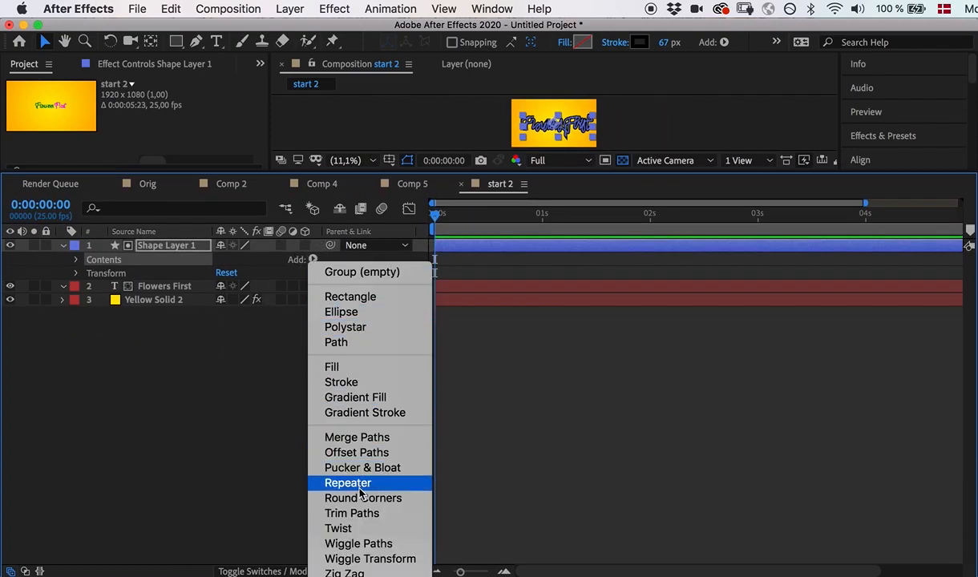
left_click(358, 515)
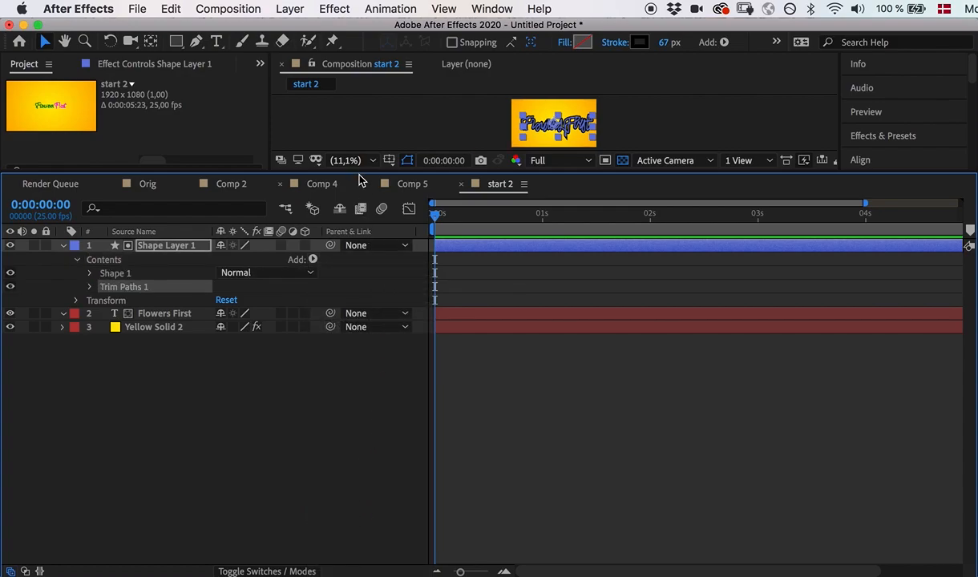
left_click_drag(359, 173, 346, 367)
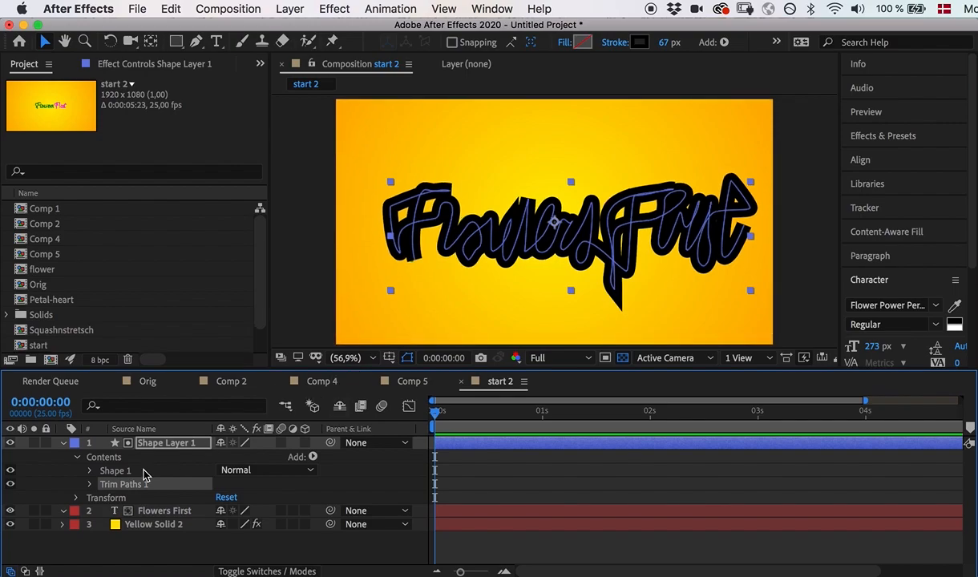
Keyframe the Trim Paths End value from 0% at 0:00:00:00 to 100% at 0:00:02:24
left_click(90, 484)
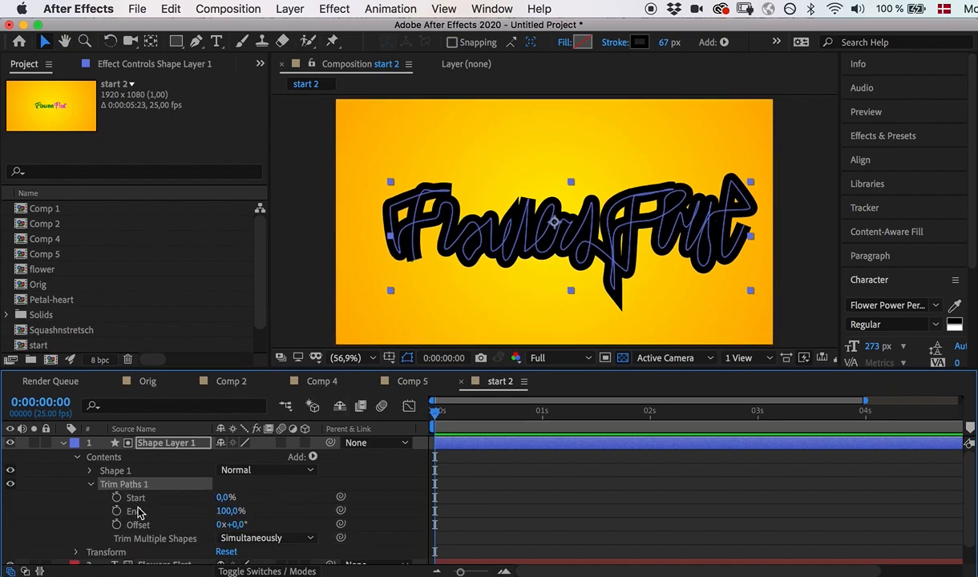
left_click(231, 513)
mouse_move(233, 516)
left_mouse_down()
mouse_move(193, 518)
mouse_move(200, 519)
left_mouse_up()
left_click_drag(198, 513, 152, 517)
left_click(116, 511)
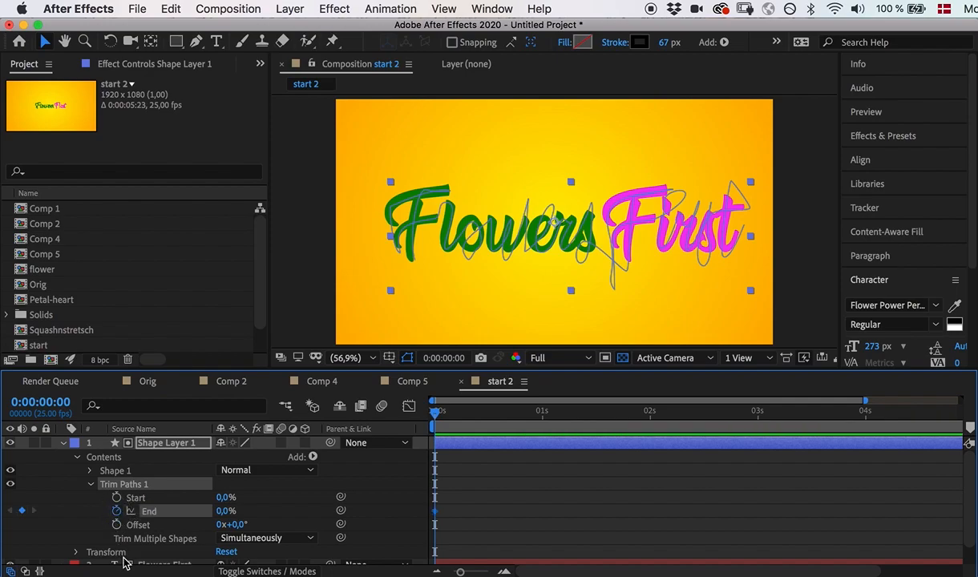
left_click_drag(435, 422, 754, 440)
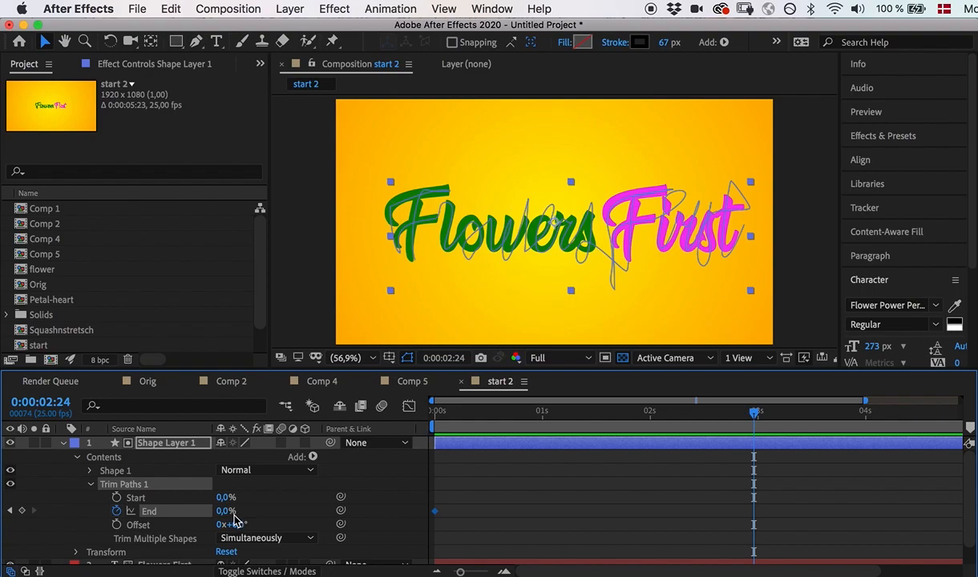
left_click_drag(220, 512, 345, 510)
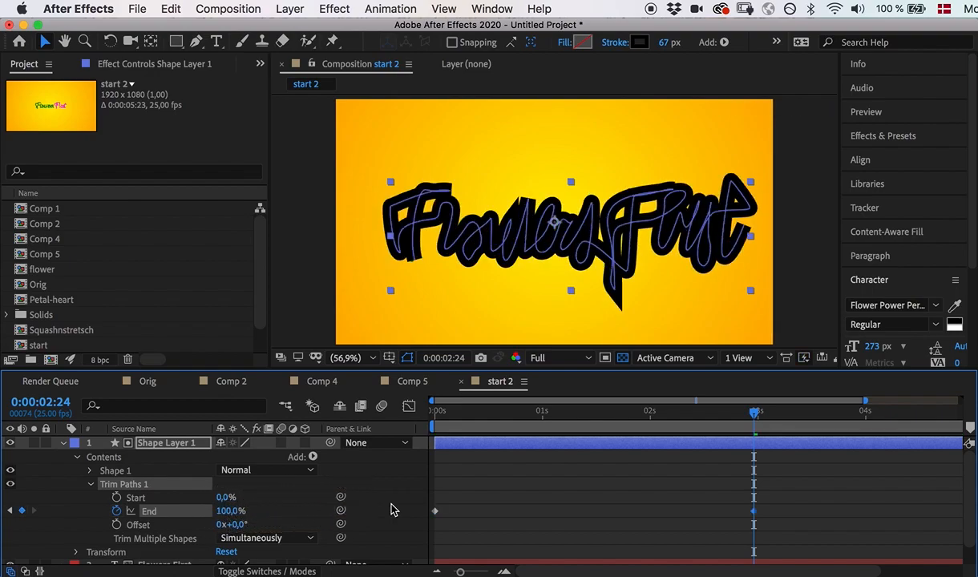
Preview the stroke animation from the start, collapse Shape Layer 1's properties and scrub to 0:00:01:15
mouse_move(766, 421)
left_mouse_down()
mouse_move(389, 456)
mouse_move(346, 482)
left_mouse_up()
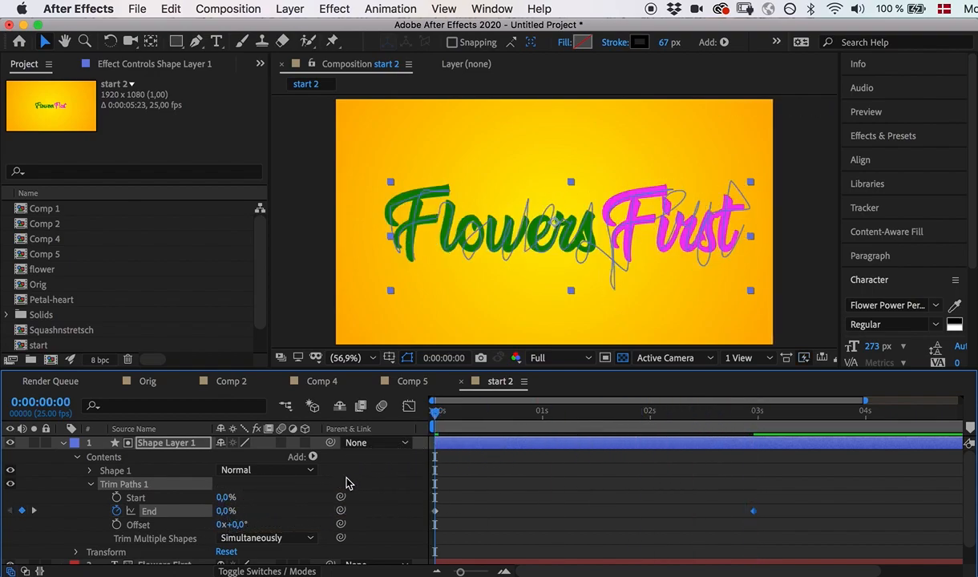
key("space")
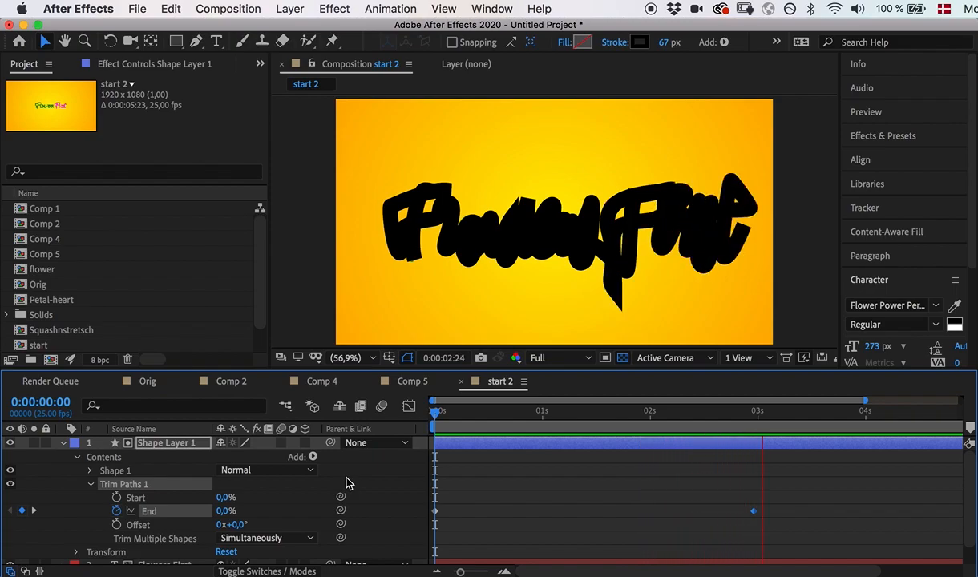
key("space")
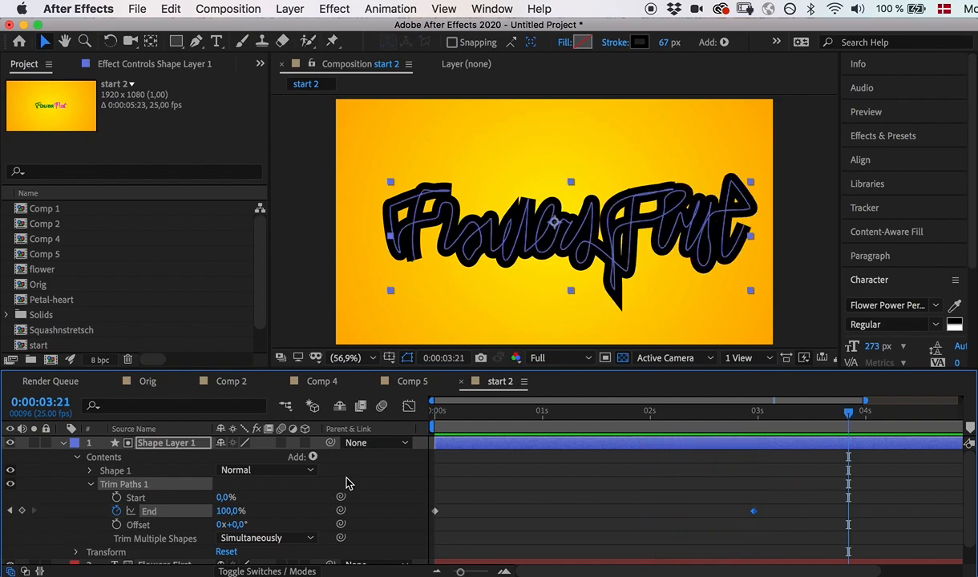
left_click(65, 444)
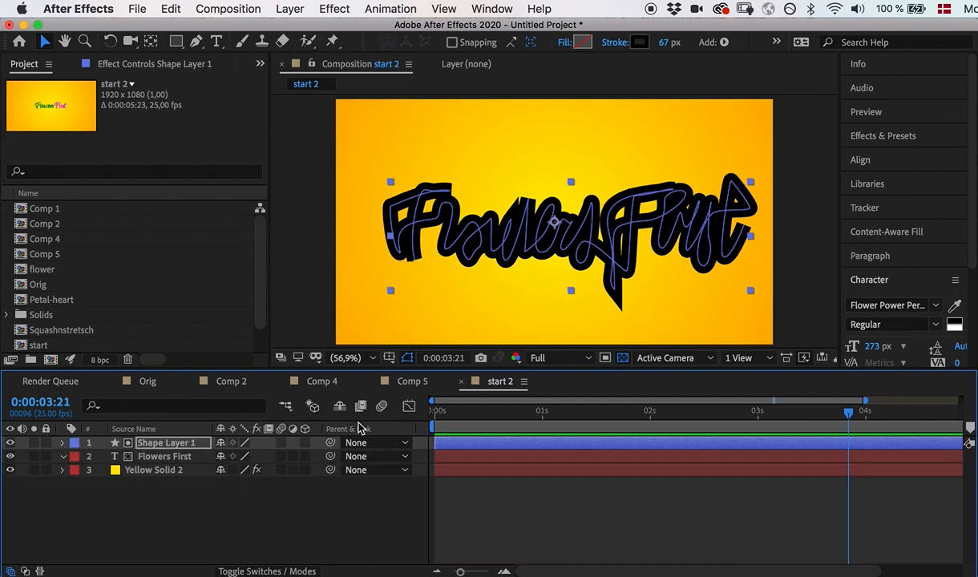
left_click_drag(847, 416, 597, 424)
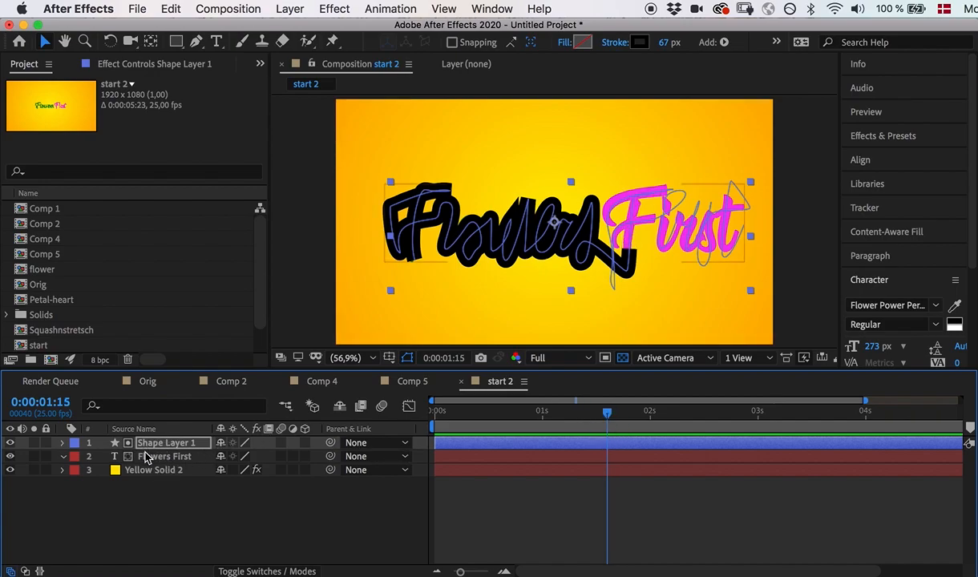
Show the track matte column and try Alpha Matte and Luma Matte from Shape Layer 1 on the Flowers First layer
left_click(297, 569)
left_click(314, 456)
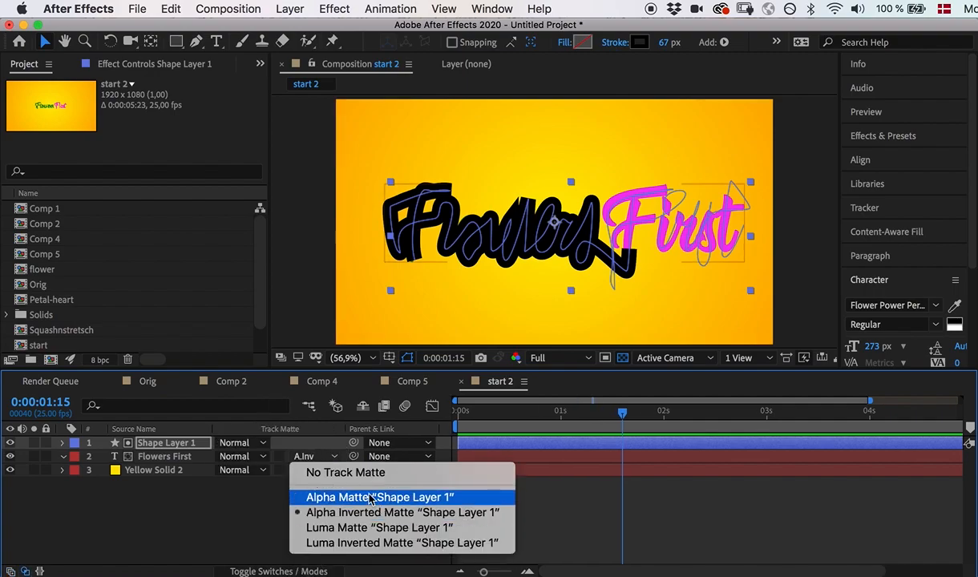
left_click(349, 499)
left_click(333, 458)
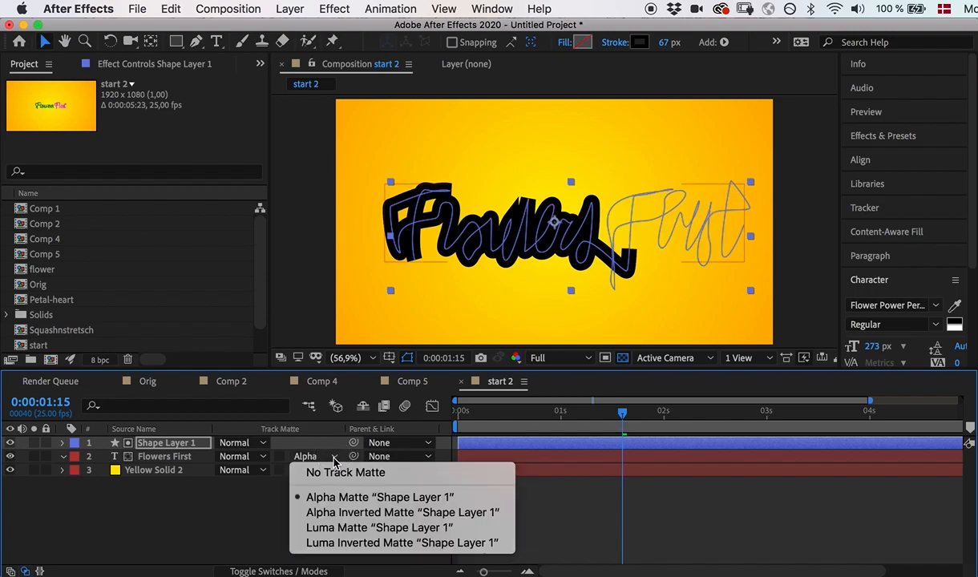
left_click(320, 527)
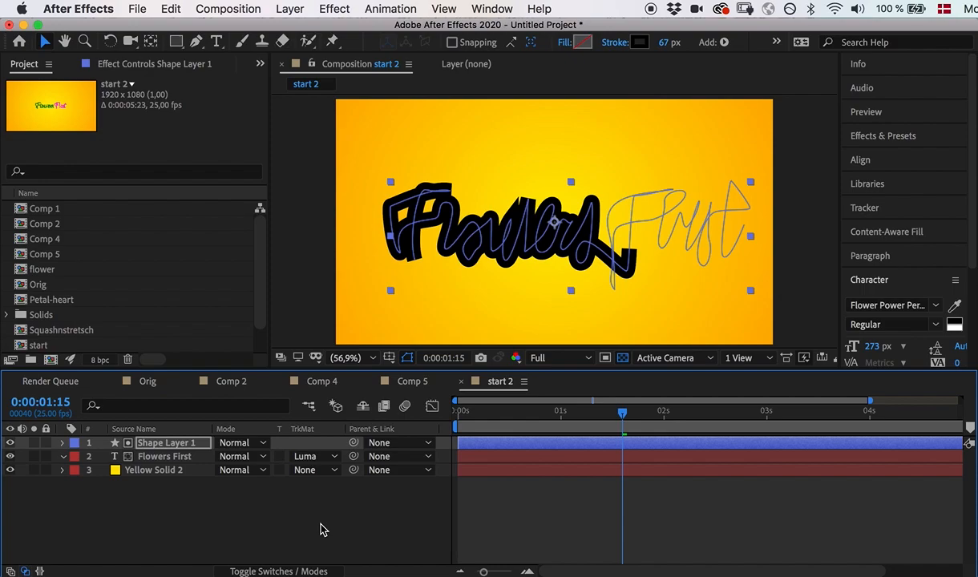
Hide Shape Layer 1 and set the Flowers First track matte to Alpha Matte "Shape Layer 1", checking the reveal at 0:00:00:20
left_click(10, 443)
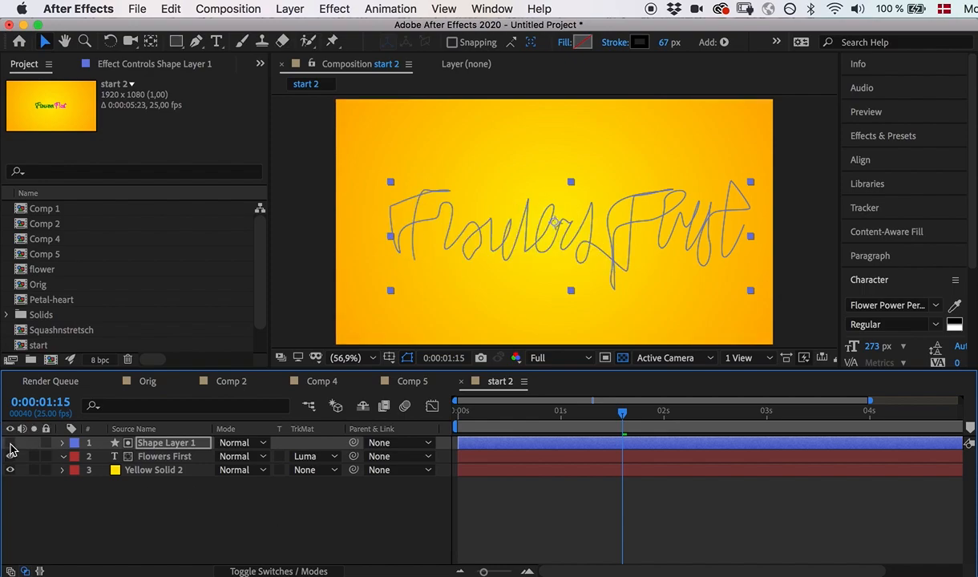
left_click(334, 457)
left_click(326, 499)
left_click_drag(630, 418, 541, 433)
left_click(325, 456)
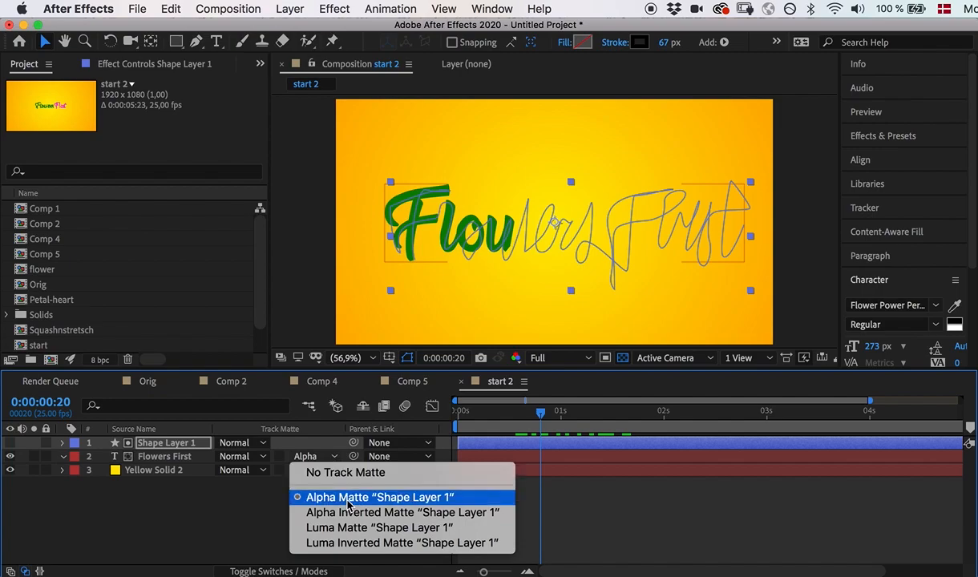
left_click(185, 507)
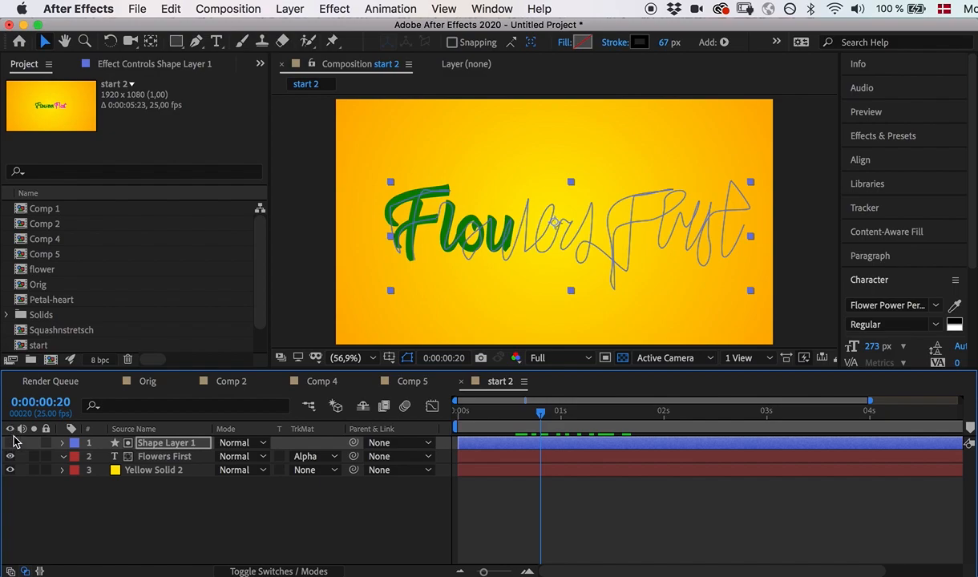
Deselect all layers and preview the matted text reveal from 0:00:00:00, stopping at 0:00:04:11
left_click_drag(541, 417, 456, 428)
left_click(387, 505)
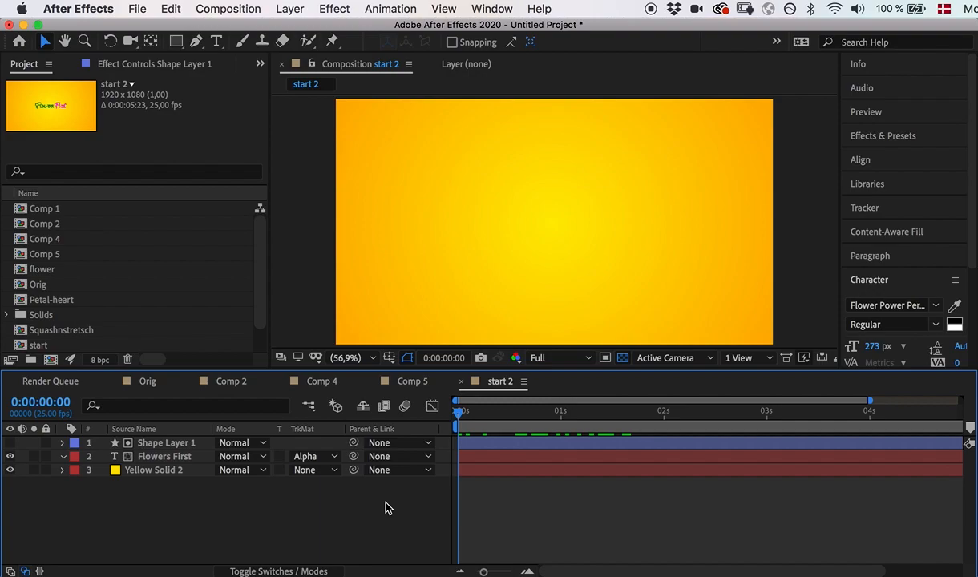
key("space")
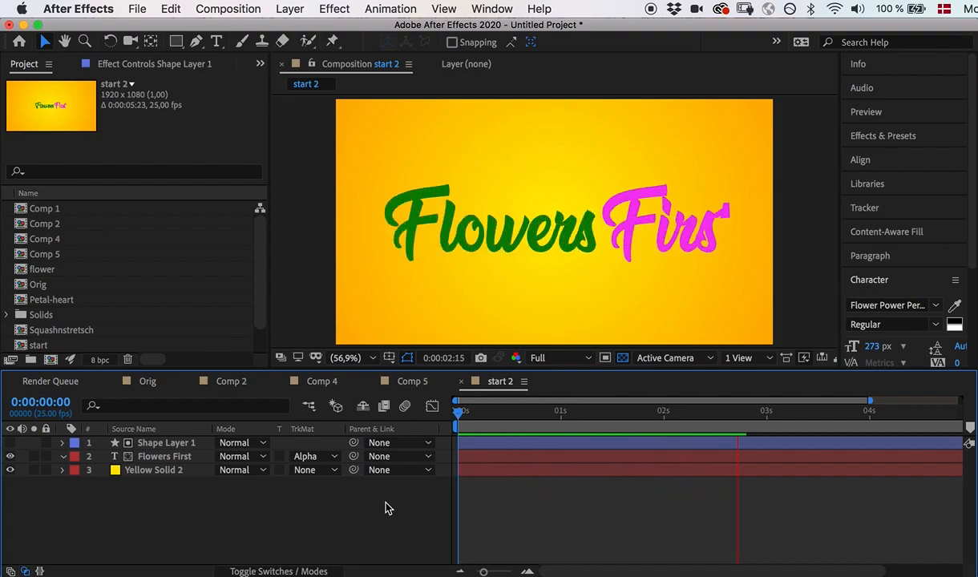
key("space")
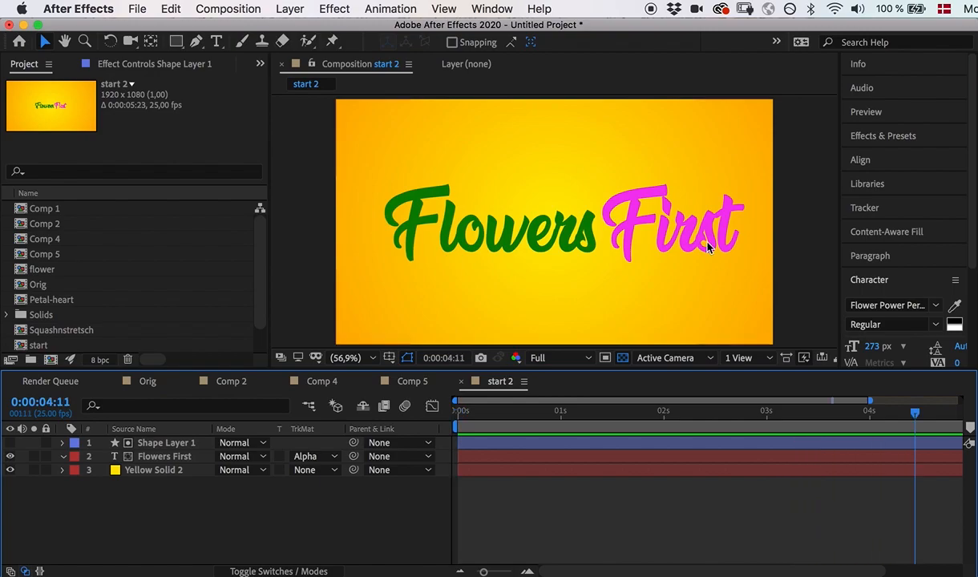